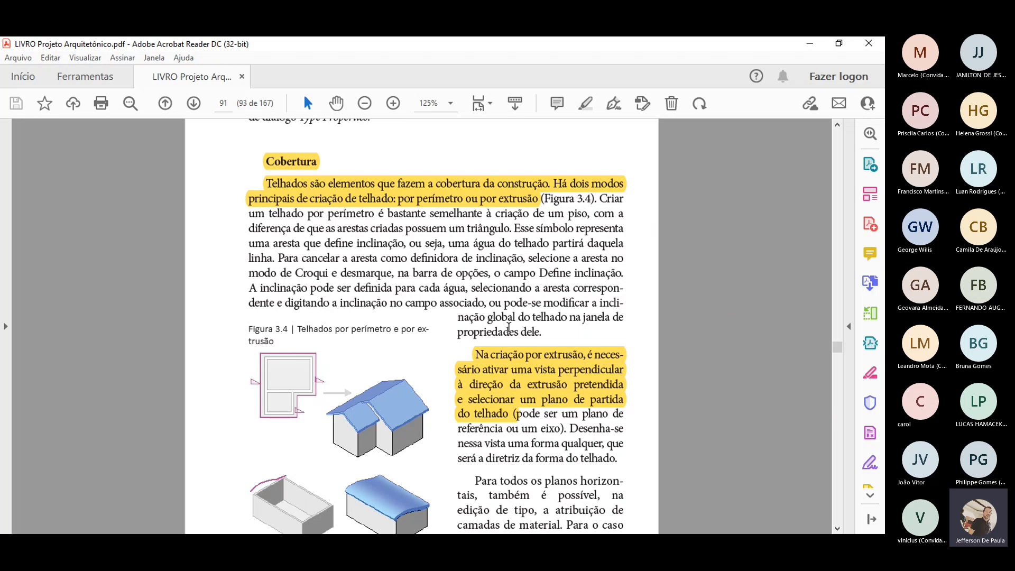
pyautogui.scroll(-4, 508, 328)
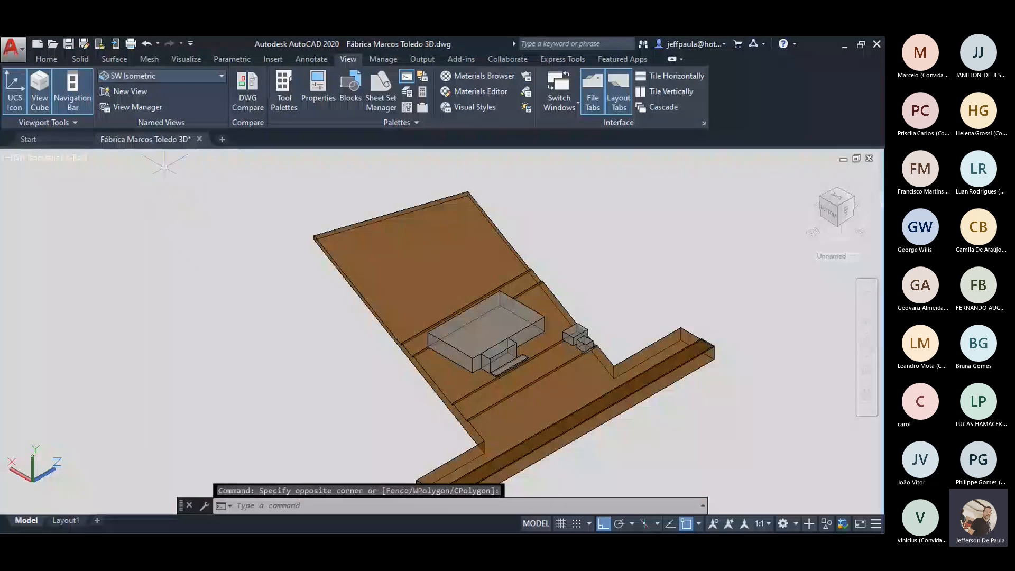
# - Draw a freehand rectangle in the current vertical drawing plane, in the empty space beside the terrain model
pyautogui.click(52, 62)
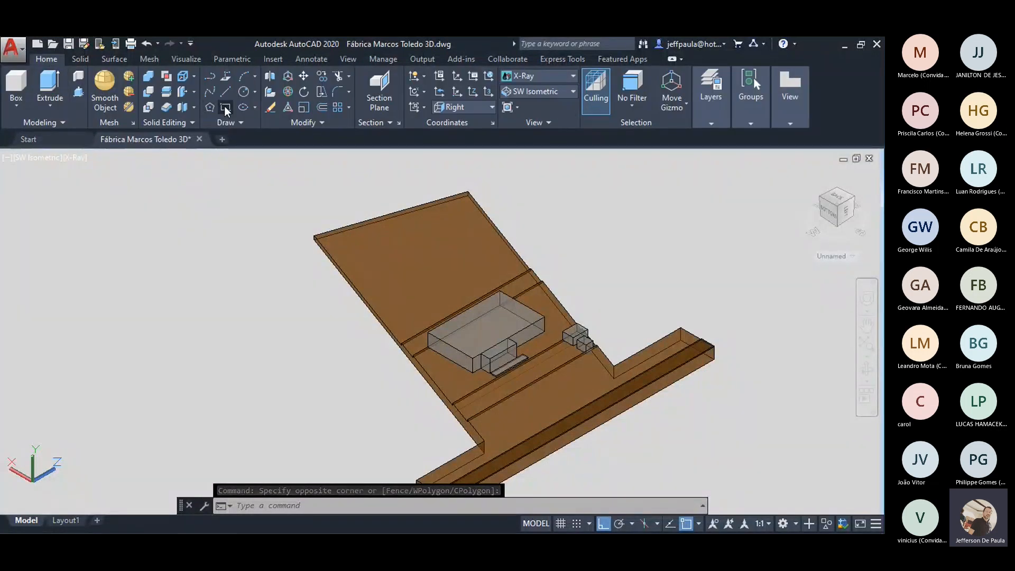
pyautogui.click(262, 341)
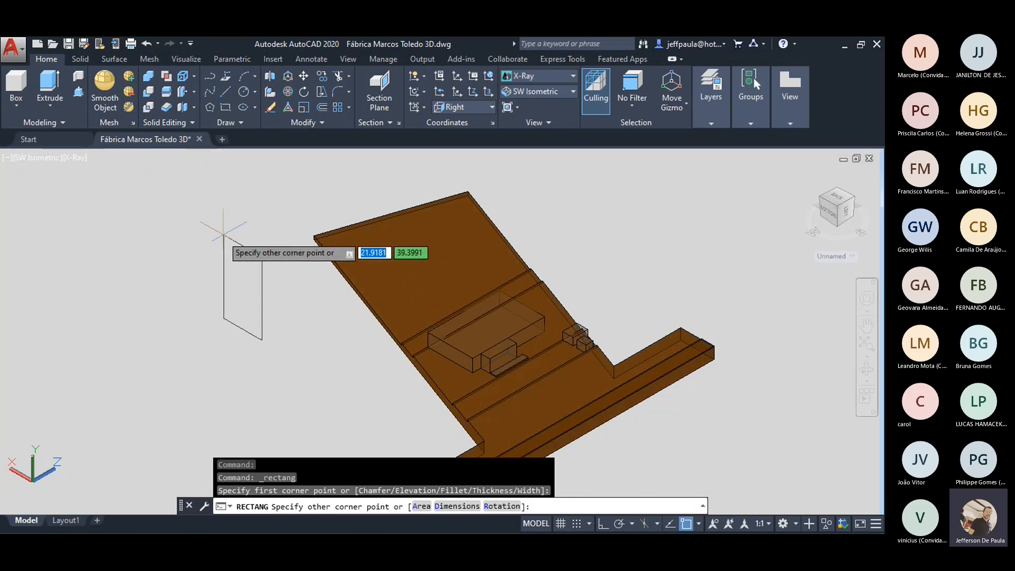
pyautogui.click(217, 236)
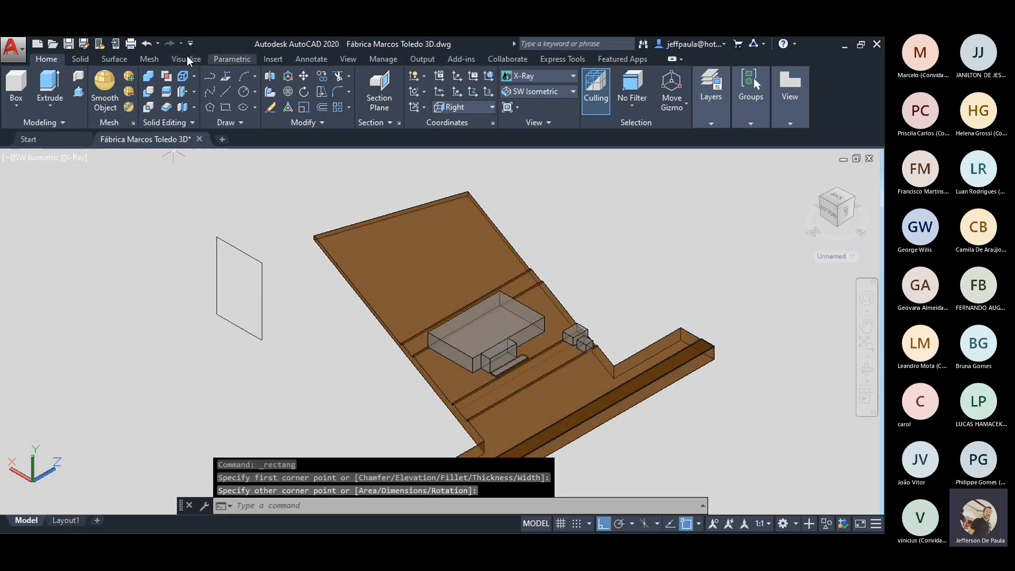
# - Reset the drawing plane to horizontal by switching to the Top view and returning to SW Isometric
pyautogui.click(347, 60)
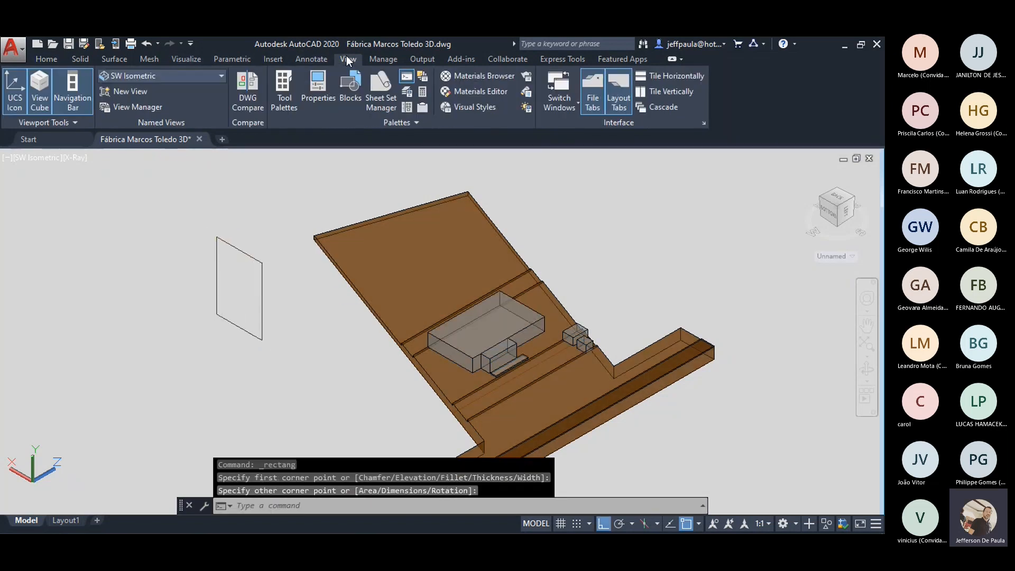
pyautogui.click(219, 75)
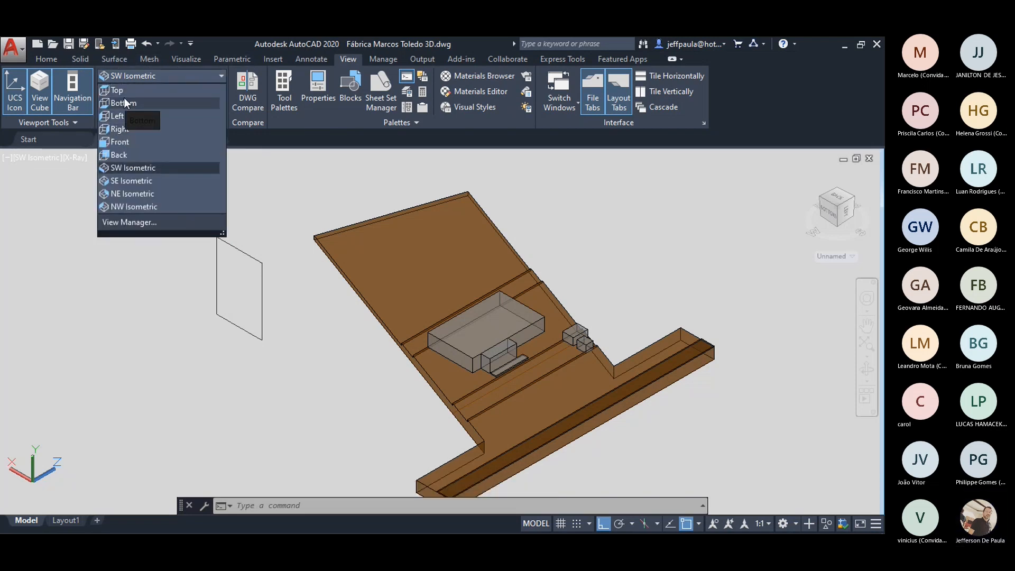
pyautogui.click(121, 88)
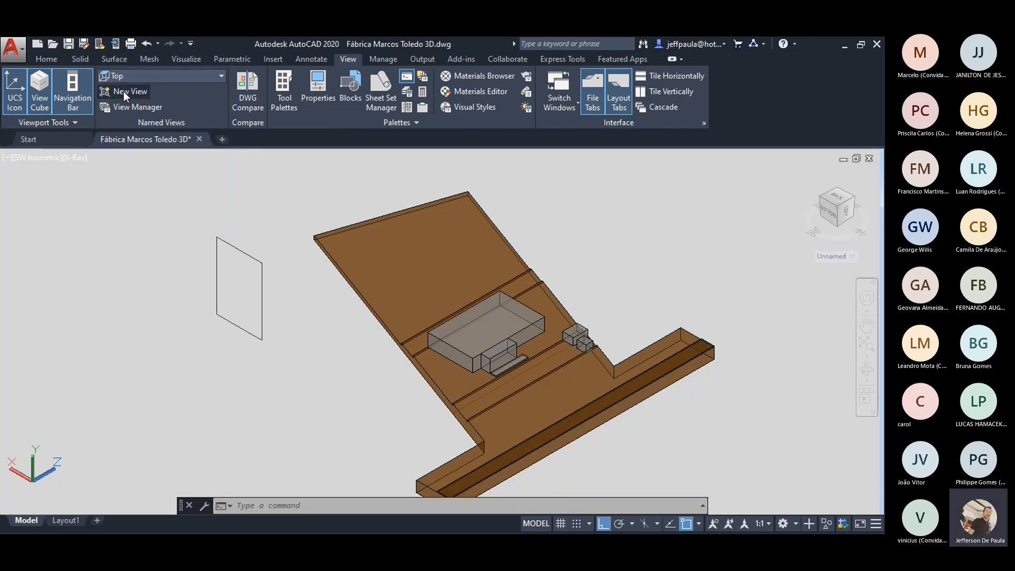
pyautogui.click(220, 75)
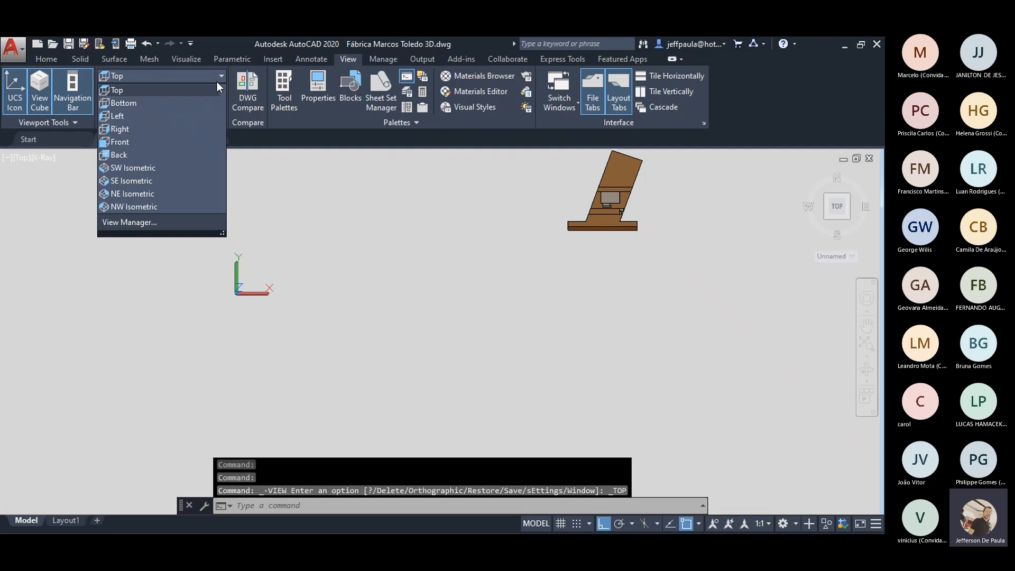
pyautogui.click(131, 173)
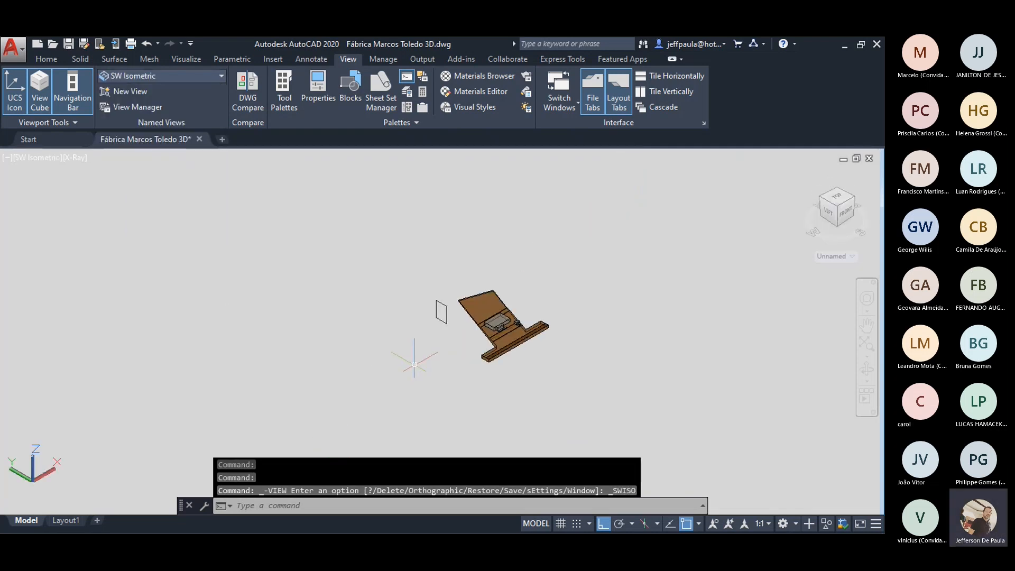
# - Erase the upright rectangle beside the terrain model
pyautogui.click(441, 211)
pyautogui.click(482, 277)
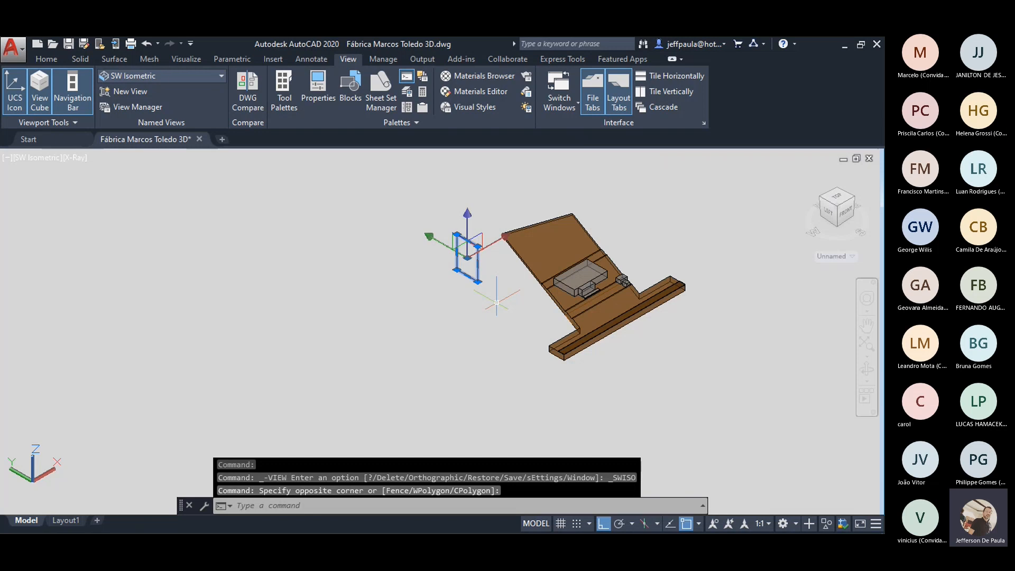
pyautogui.press('Delete')
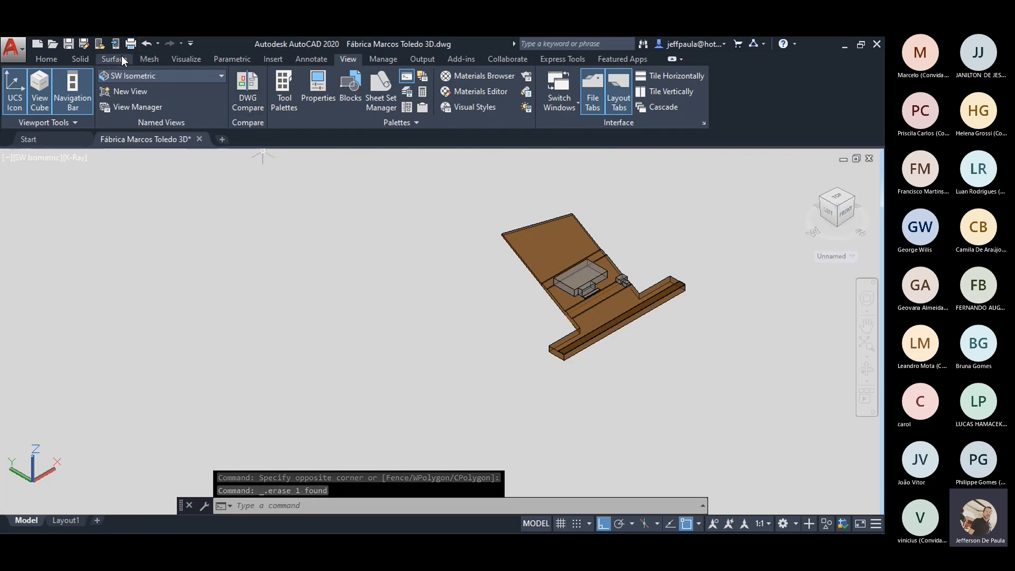
# - Draw a freehand rectangle lying flat in the horizontal plane, in the empty space beside the terrain model
pyautogui.click(220, 76)
pyautogui.click(202, 76)
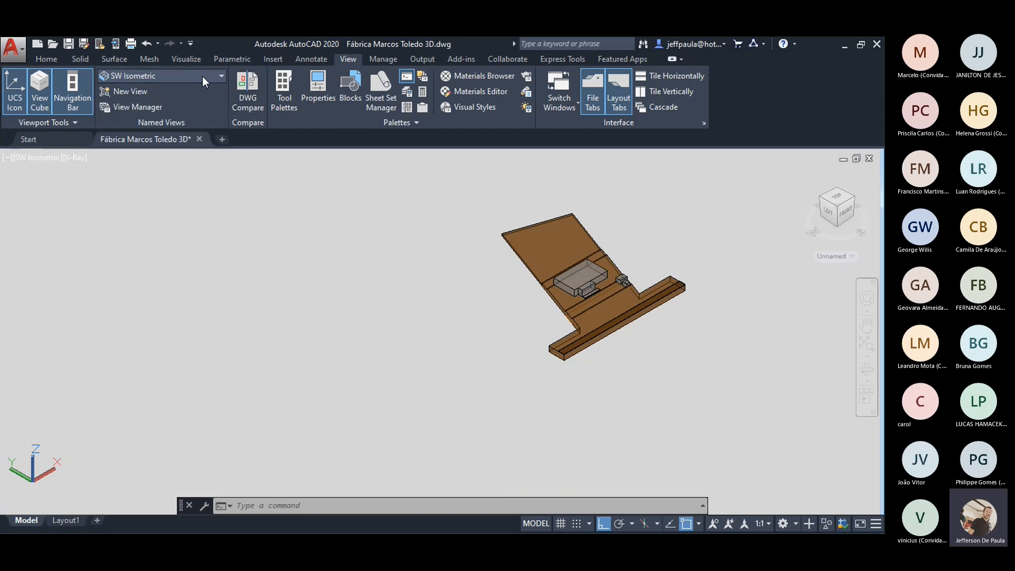
pyautogui.click(46, 59)
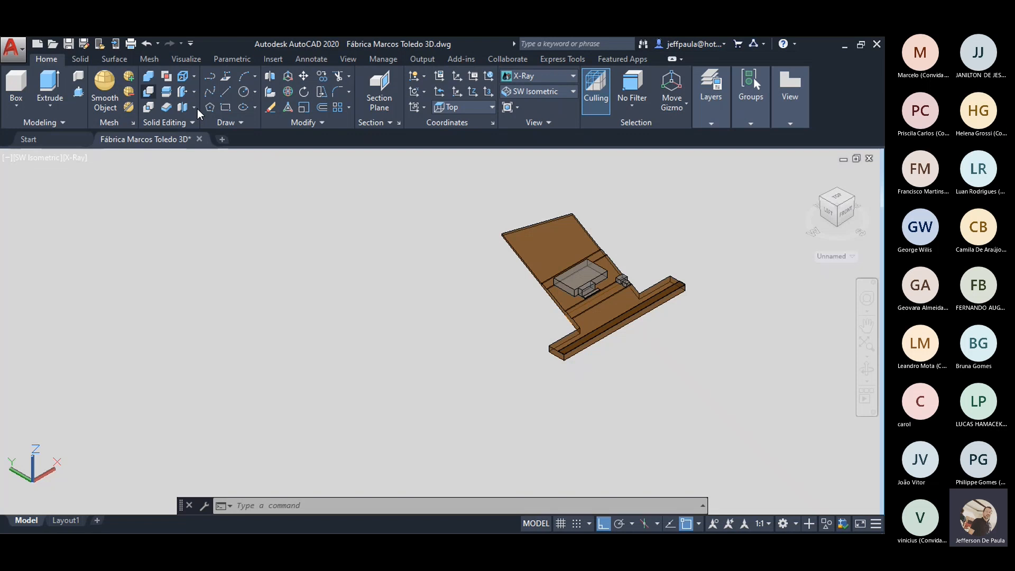
pyautogui.click(225, 107)
pyautogui.click(427, 280)
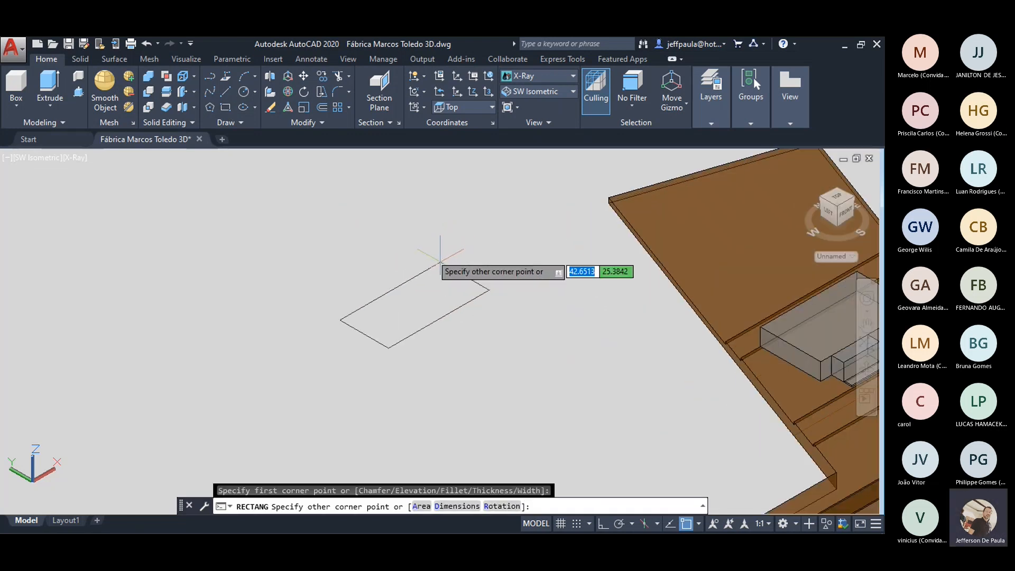
pyautogui.click(444, 244)
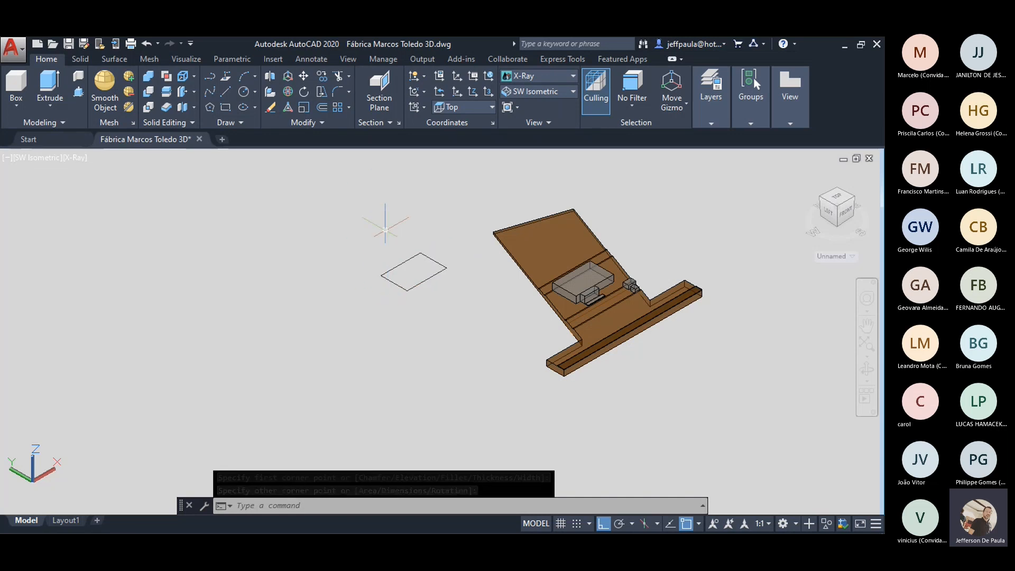
# - Extrude the flat rectangle into a solid with a height of 30
pyautogui.click(49, 84)
pyautogui.click(394, 267)
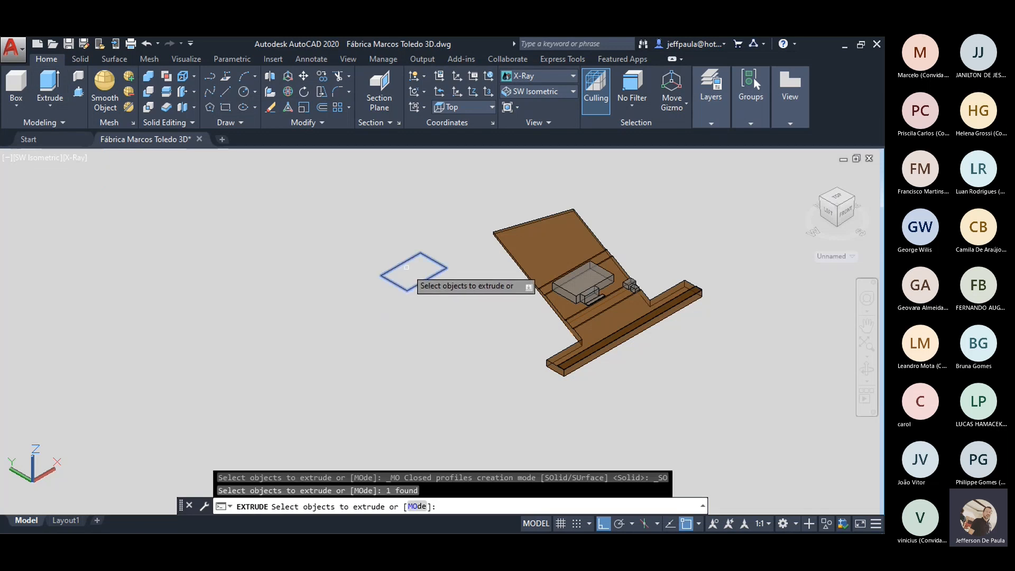
pyautogui.rightClick(406, 270)
pyautogui.click(435, 278)
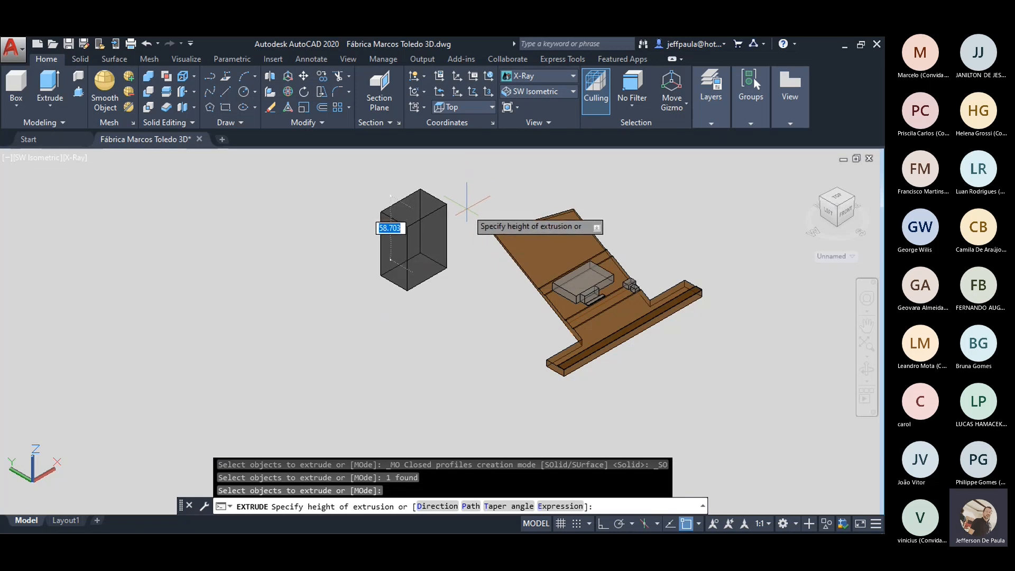
pyautogui.write('30')
pyautogui.press('Return')
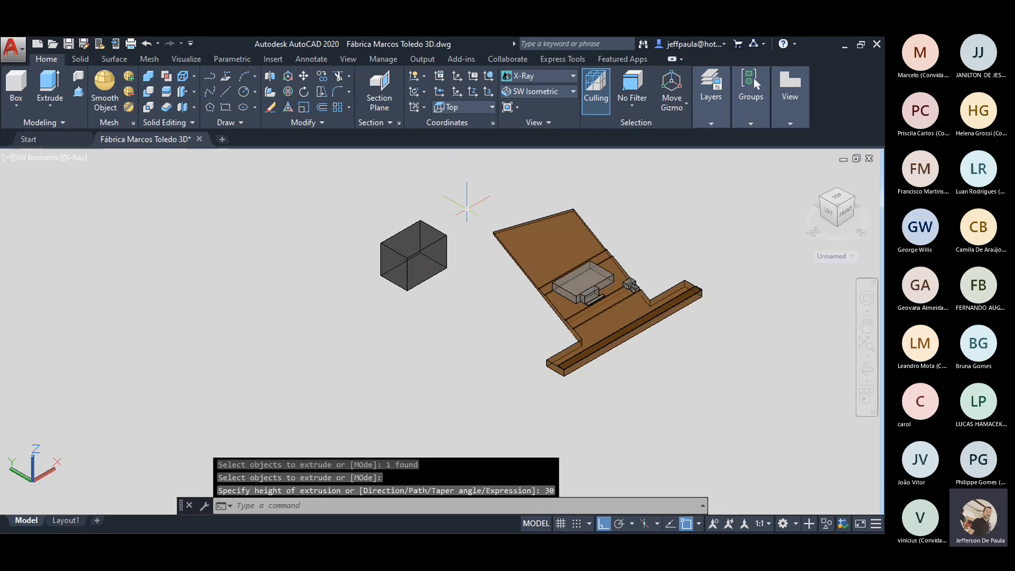
# - Draw a horizontal circle with a radius of about 22 in the empty space in front of the extruded box
pyautogui.scroll(3, 476, 237)
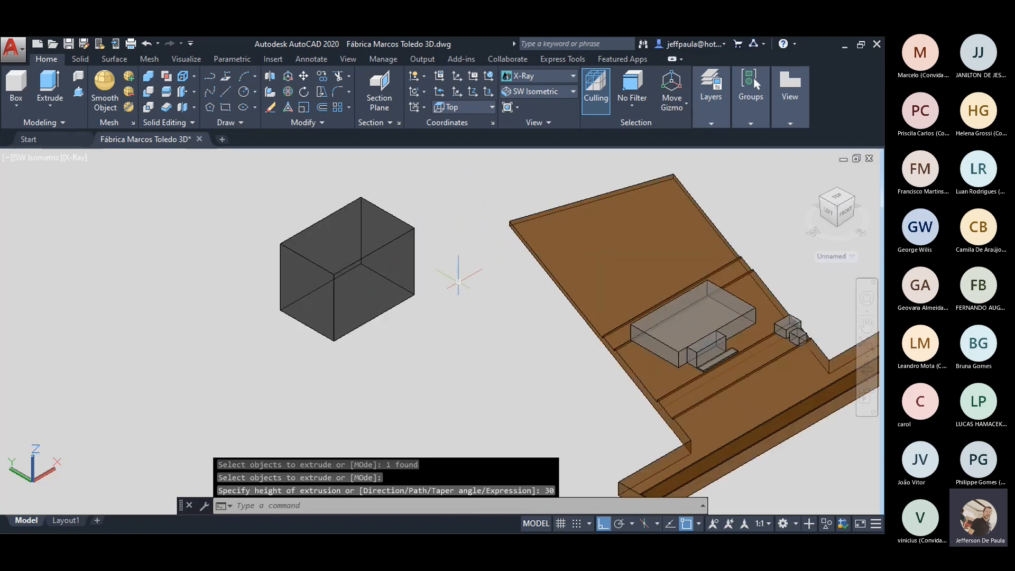
pyautogui.scroll(-5, 329, 274)
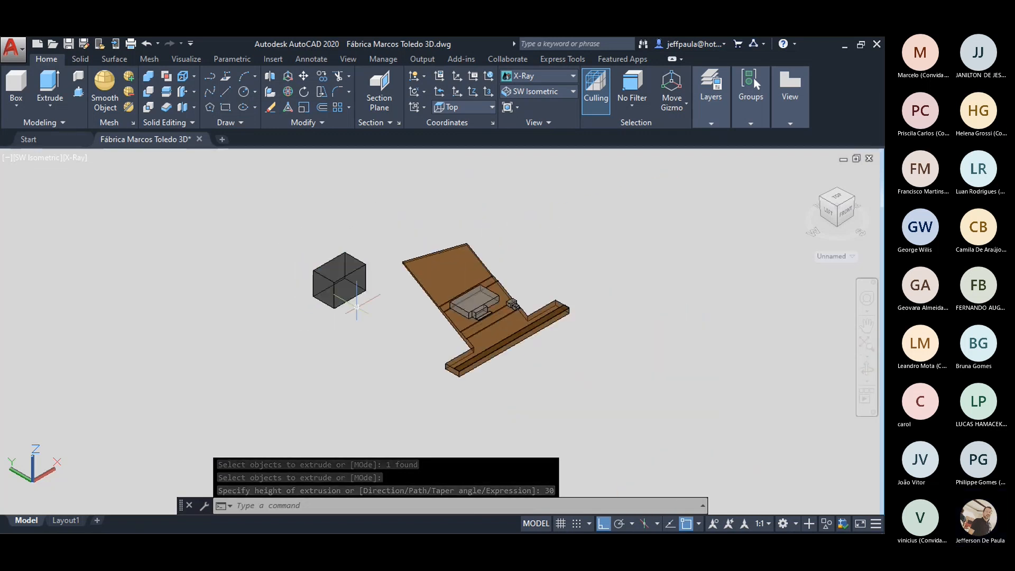
pyautogui.scroll(4, 349, 304)
pyautogui.click(244, 92)
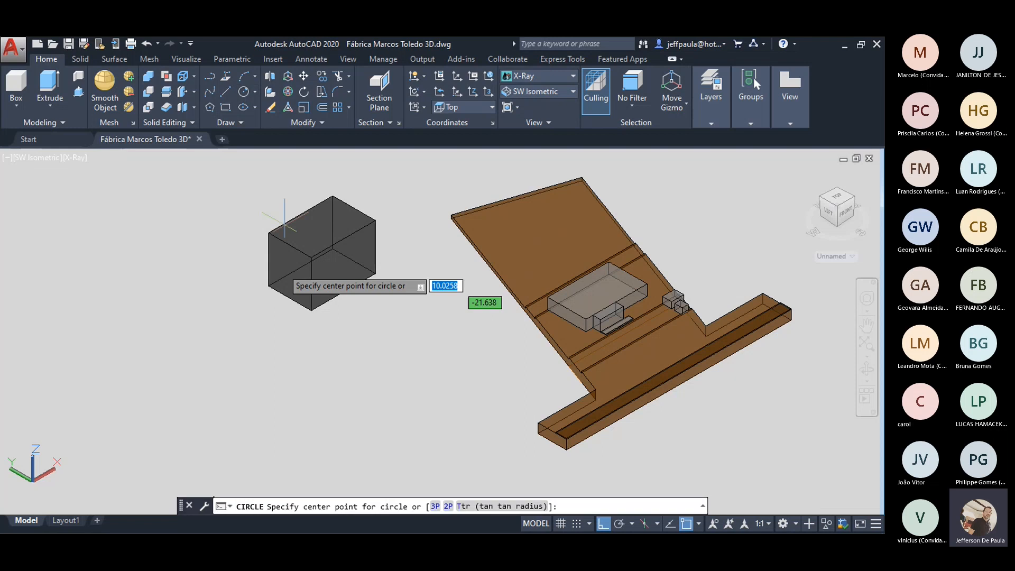
pyautogui.click(297, 389)
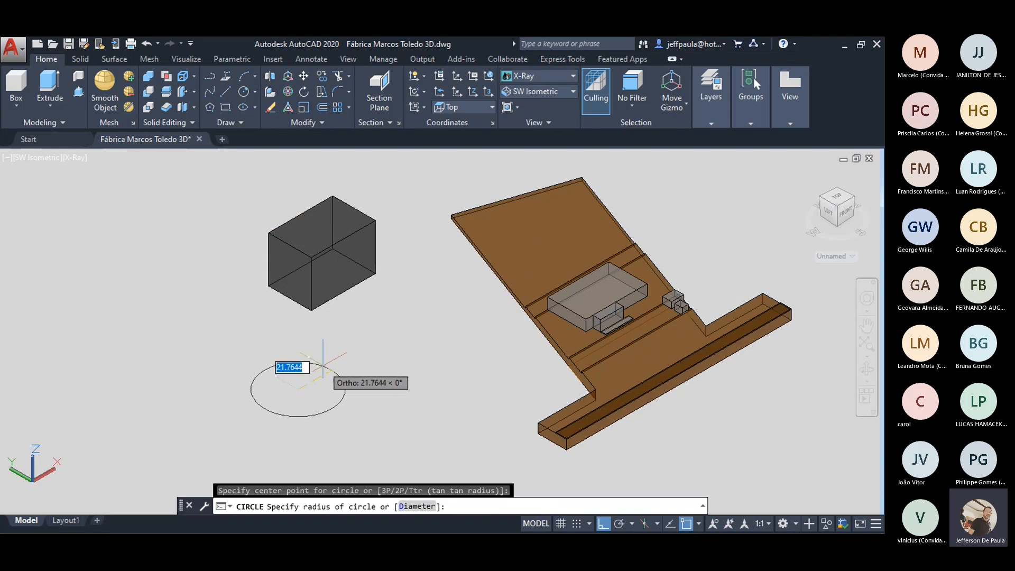
pyautogui.click(289, 364)
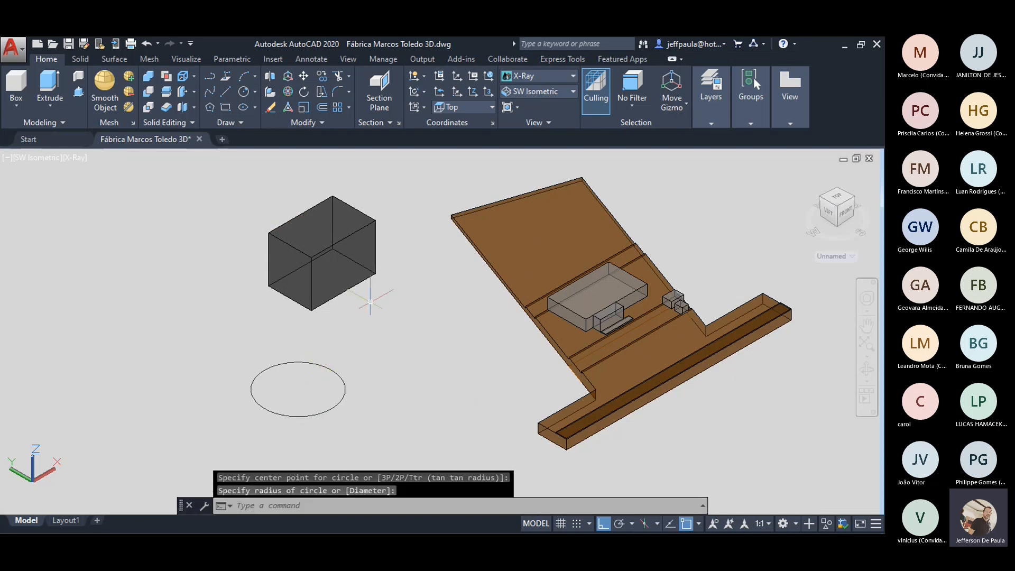
# - Draw a three-point arc with Ortho off, starting at the circle's centre and curving away past the extruded box
pyautogui.click(244, 77)
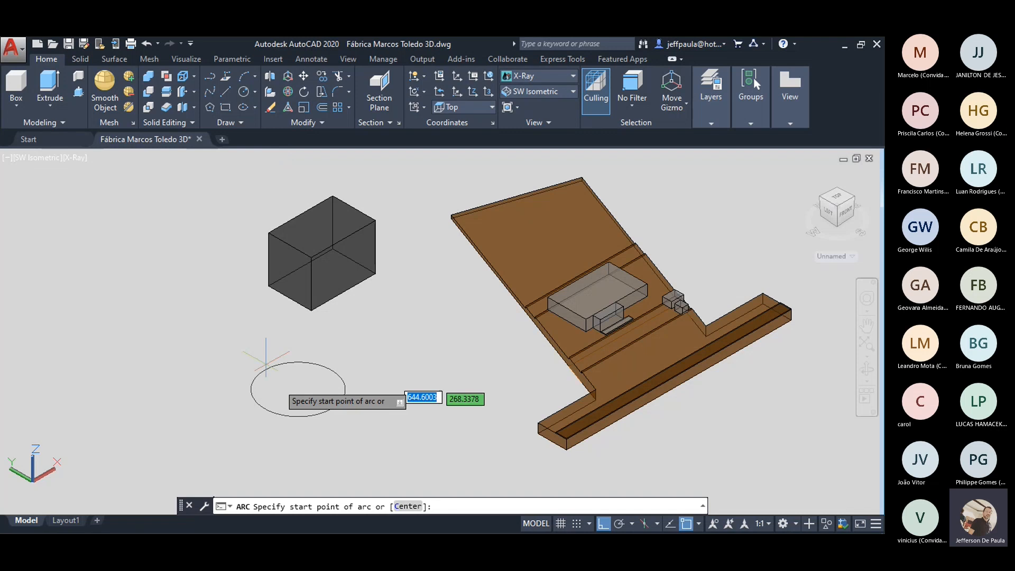
pyautogui.scroll(-3, 301, 380)
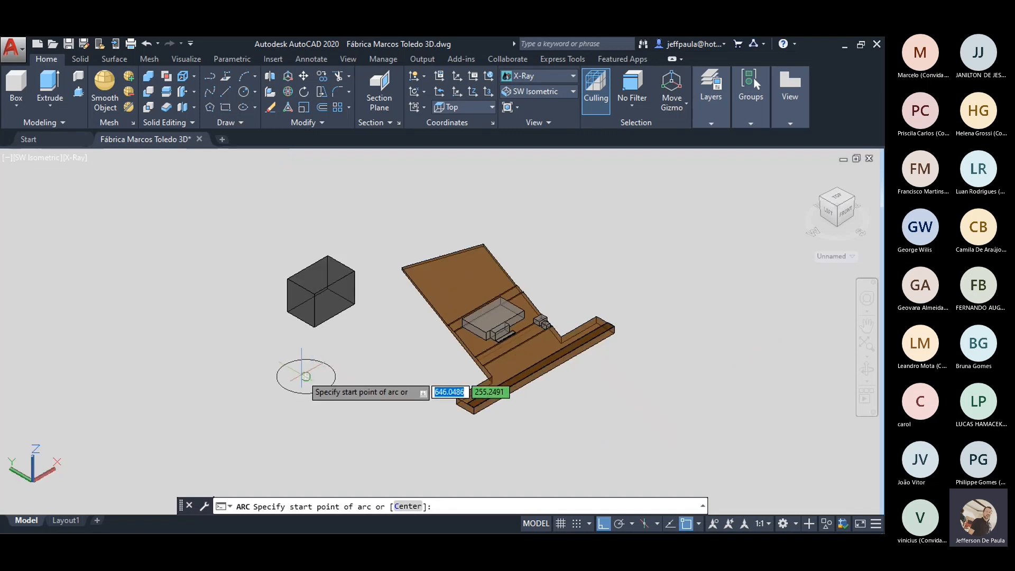
pyautogui.click(307, 374)
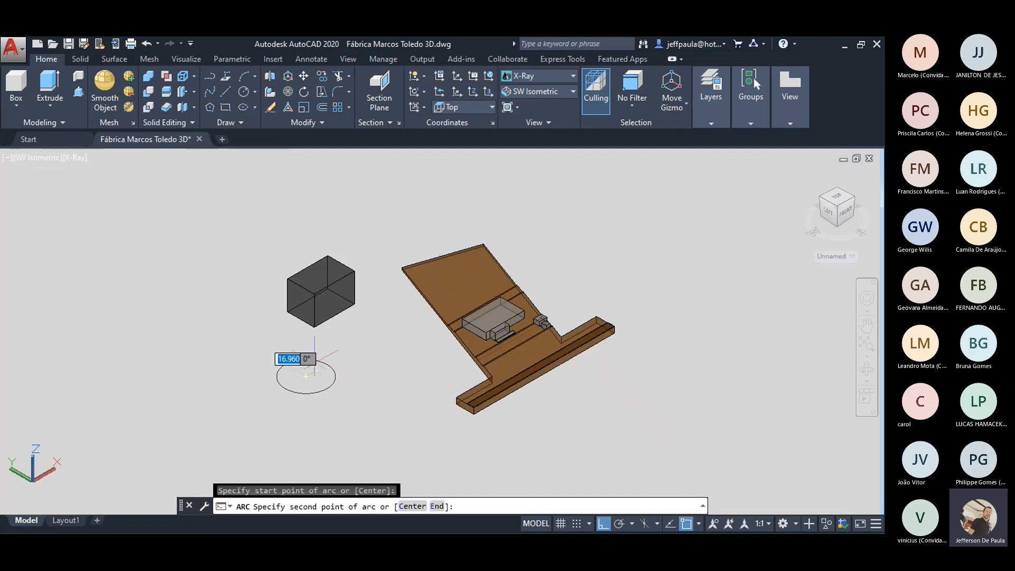
pyautogui.click(604, 524)
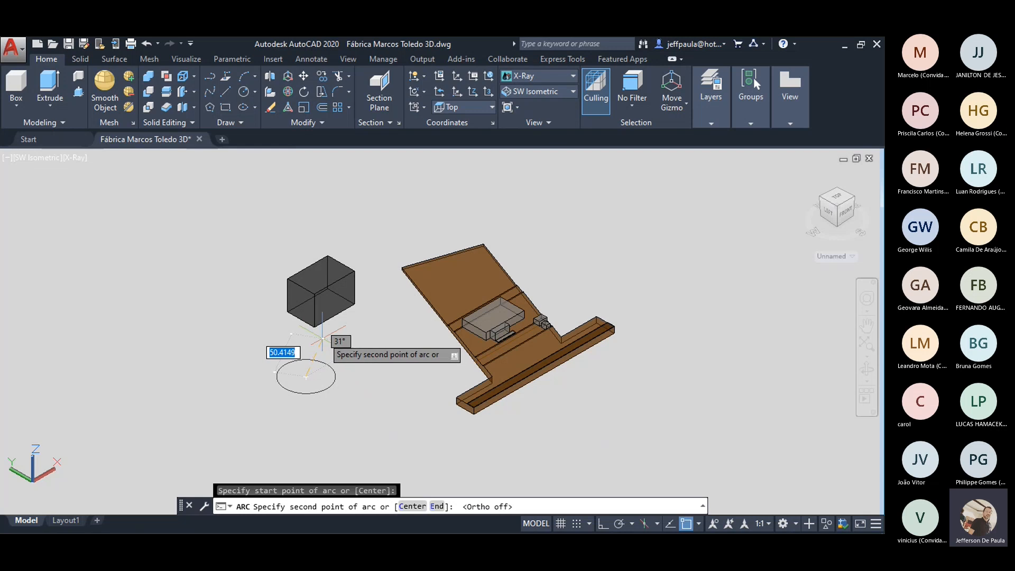
pyautogui.click(280, 323)
pyautogui.click(192, 311)
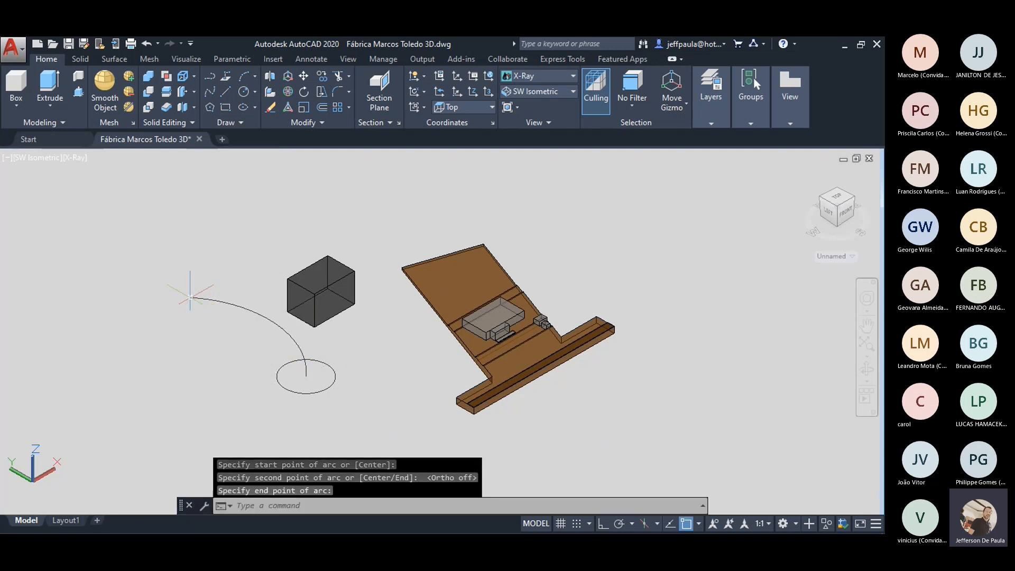
# - Extrude the circle and the arc together straight up to a freehand height taller than the box
pyautogui.click(50, 84)
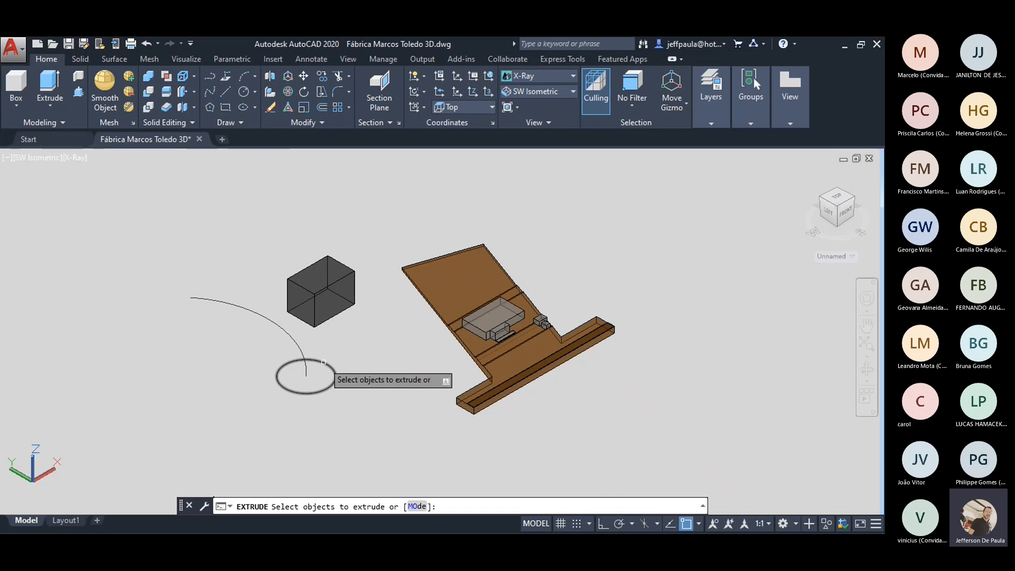
pyautogui.click(328, 364)
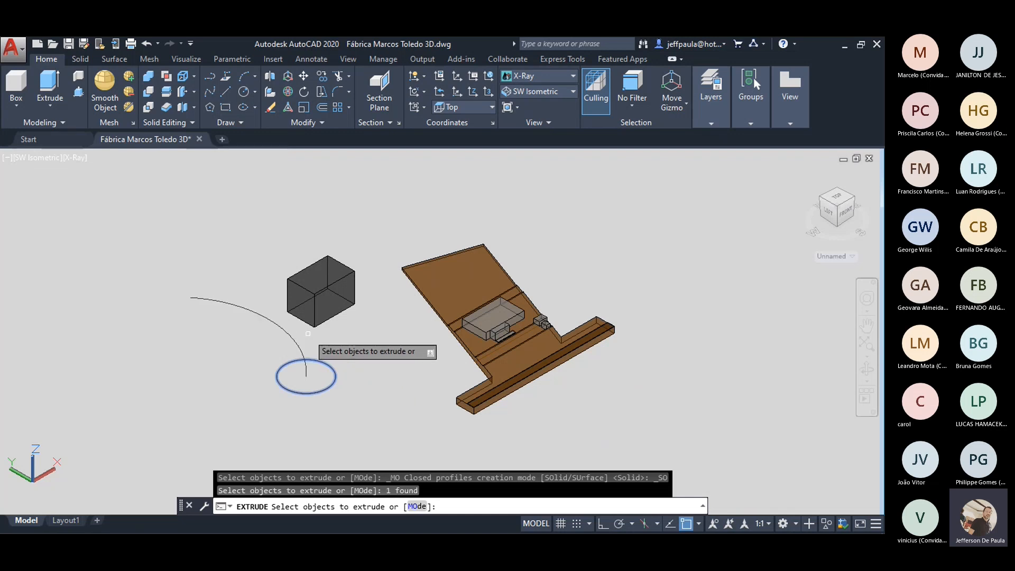
pyautogui.write('p')
pyautogui.press('Return')
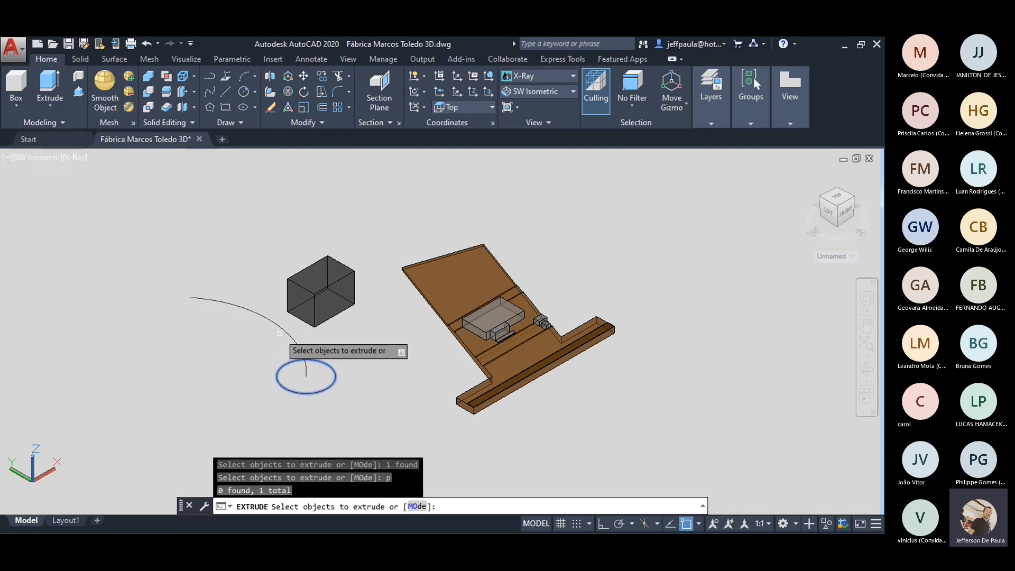
pyautogui.click(278, 327)
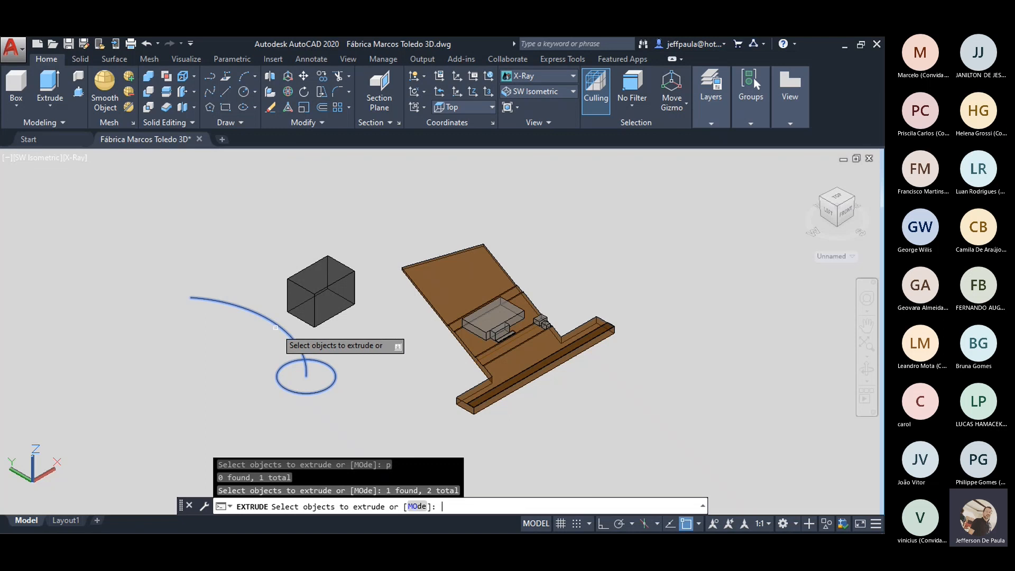
pyautogui.press('Return')
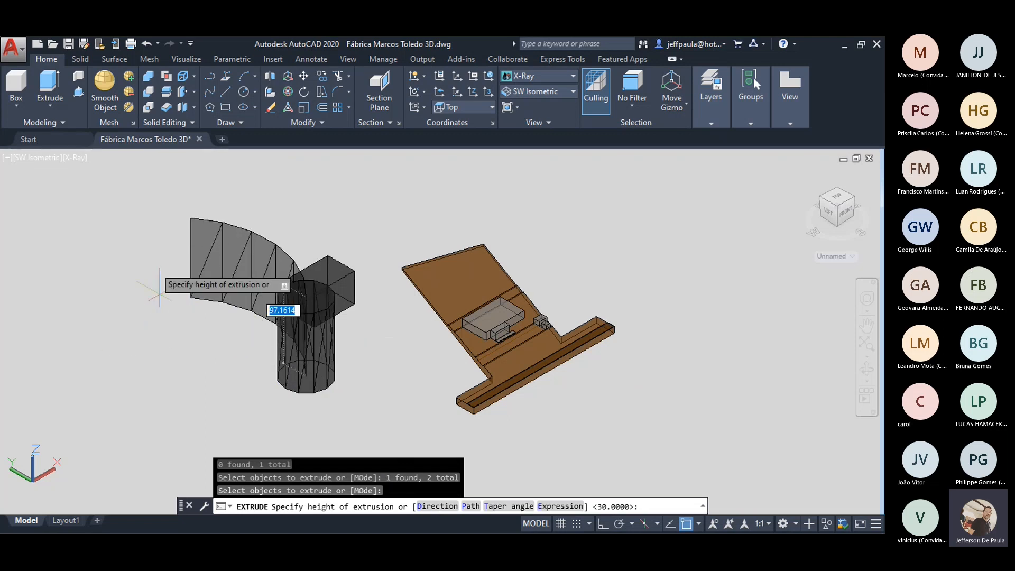
pyautogui.click(154, 221)
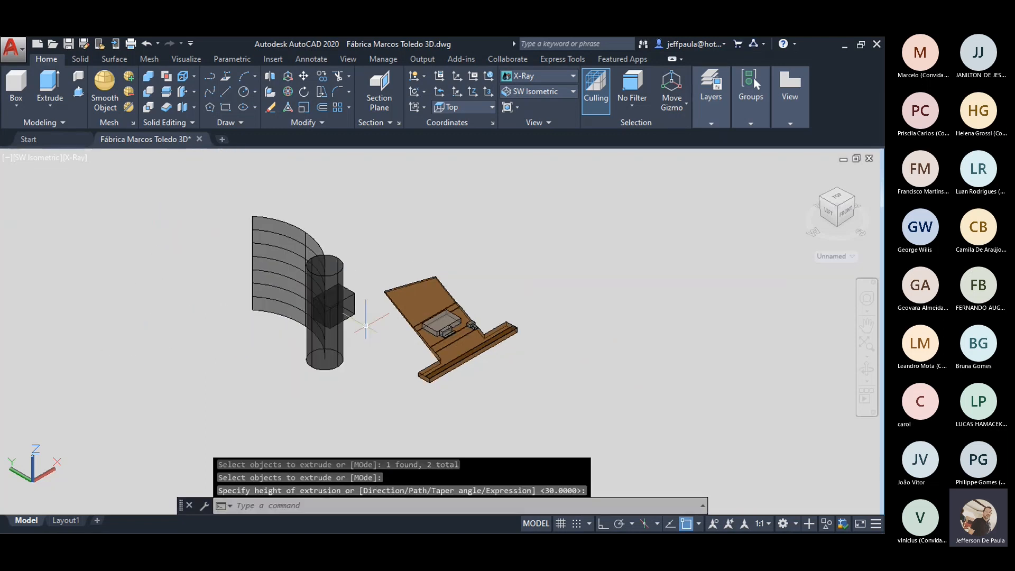
pyautogui.scroll(2, 365, 246)
pyautogui.scroll(-2, 367, 248)
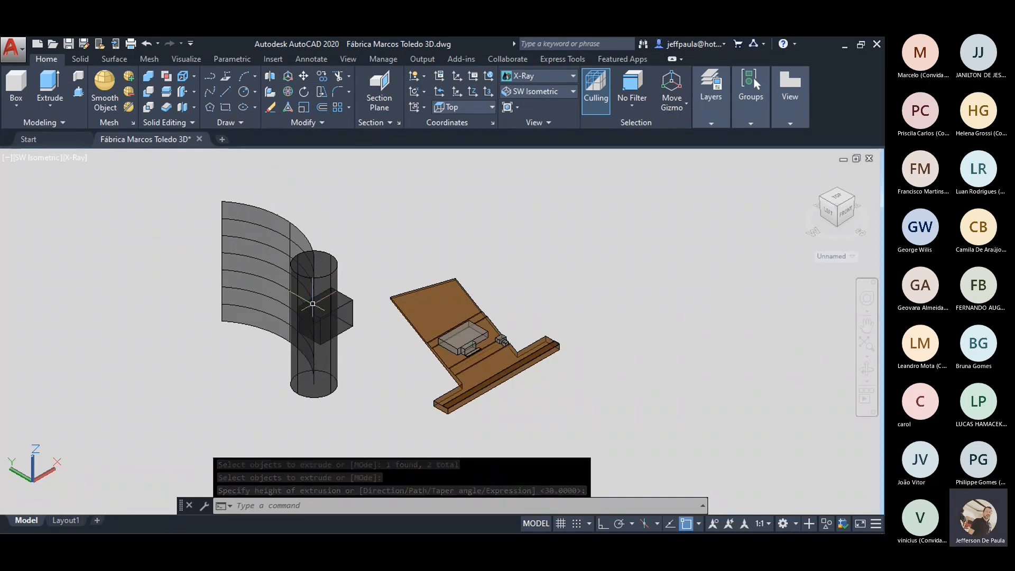
# - Delete the extruded box, the cylinder and the curved surface beside the terrain model
pyautogui.click(353, 215)
pyautogui.click(229, 384)
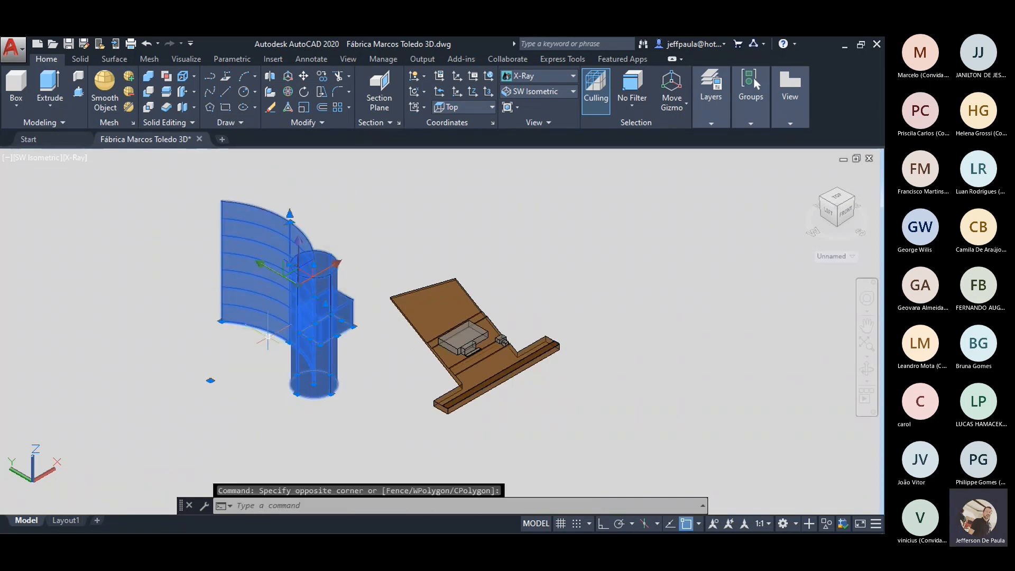
pyautogui.press('Delete')
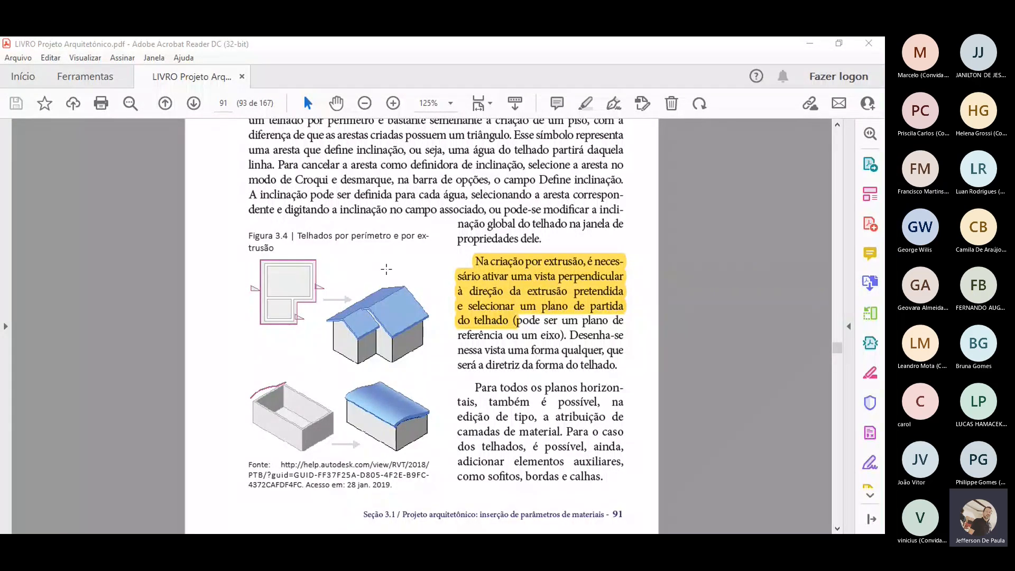
# - Switch to the textbook PDF in Acrobat Reader and read from the roof extrusion figure through the Revit materials section to page 93
pyautogui.scroll(-1, 389, 269)
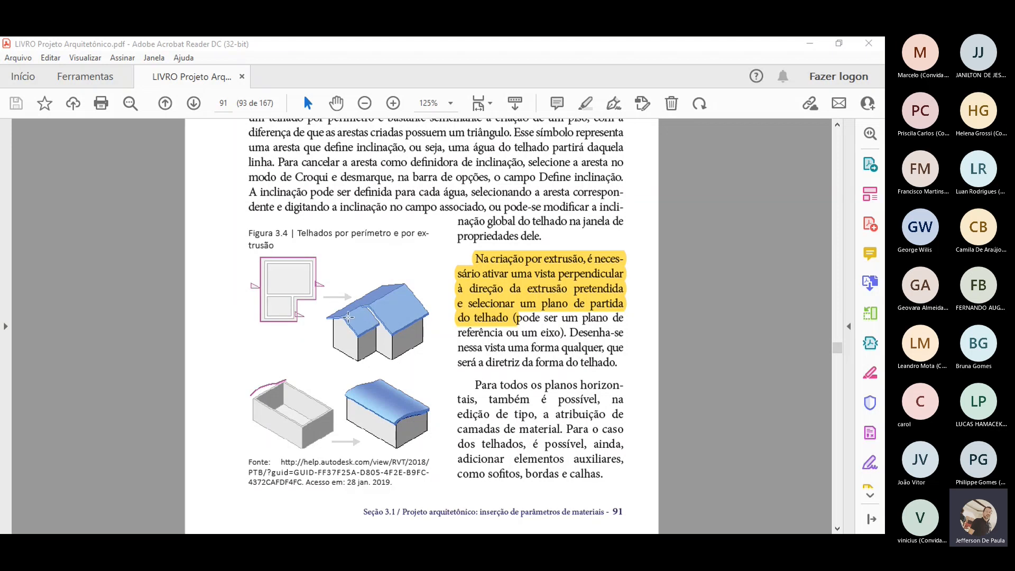
pyautogui.scroll(-3, 401, 329)
pyautogui.scroll(-3, 405, 328)
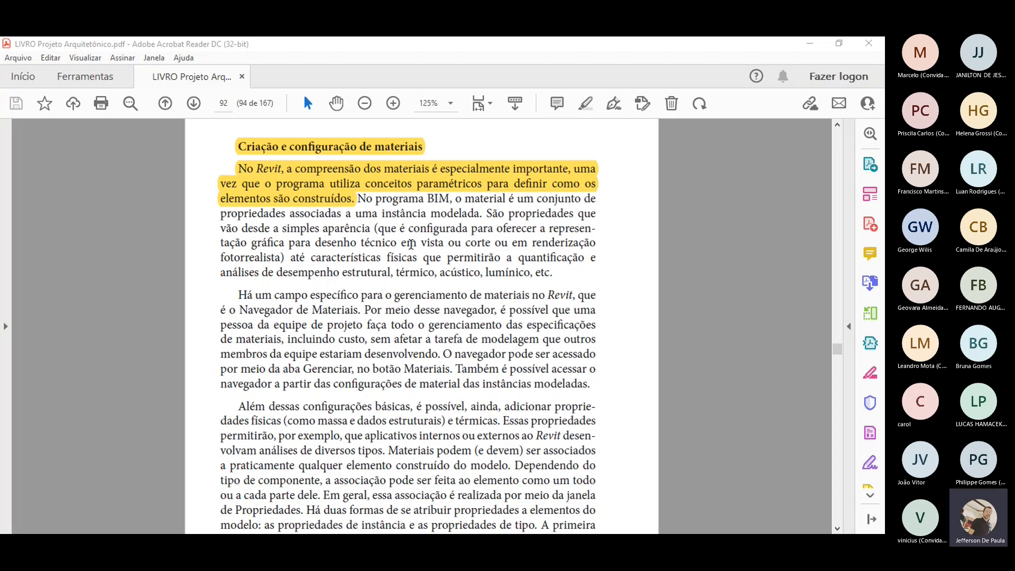
pyautogui.scroll(-5, 400, 279)
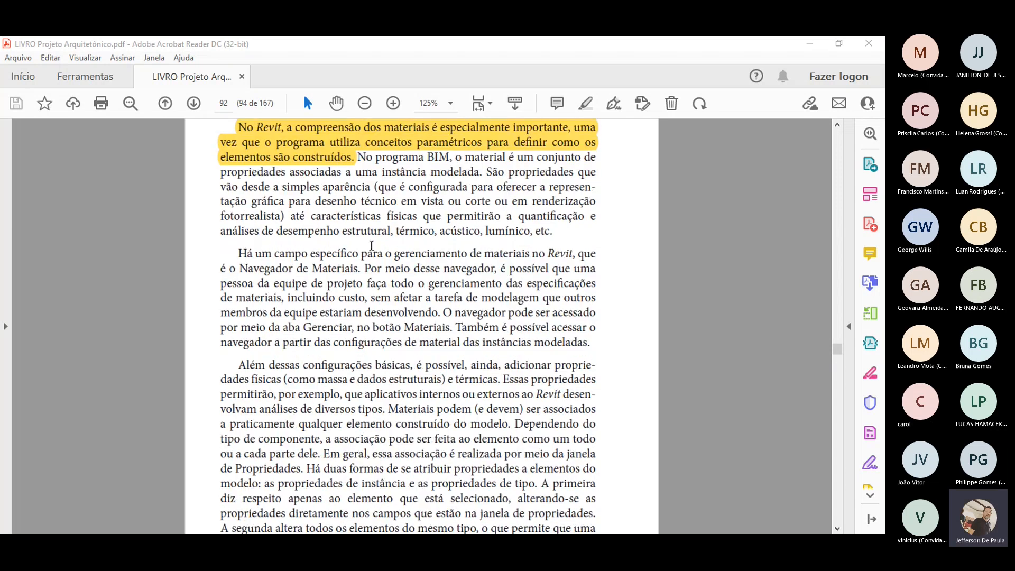
pyautogui.scroll(-3, 400, 279)
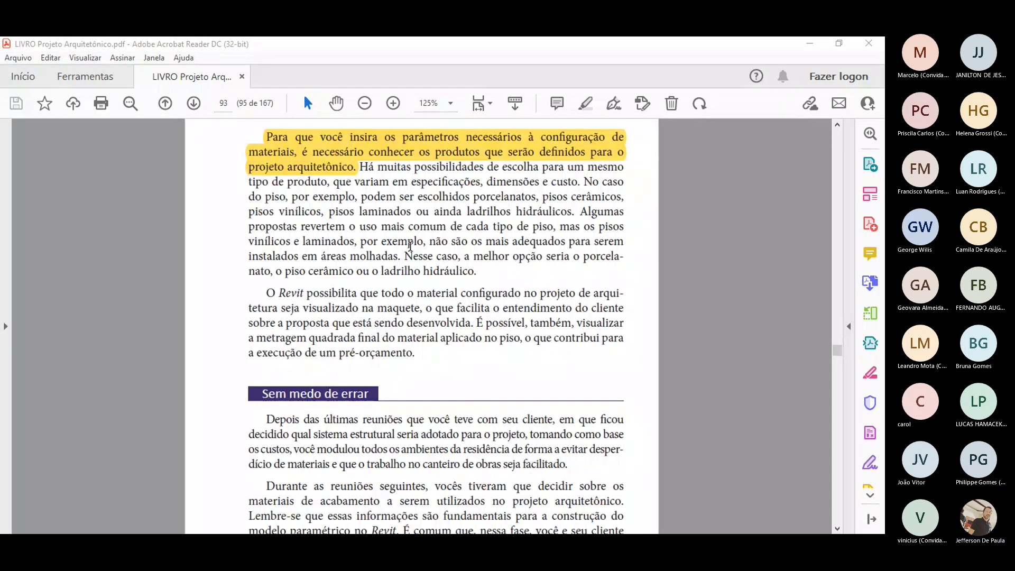
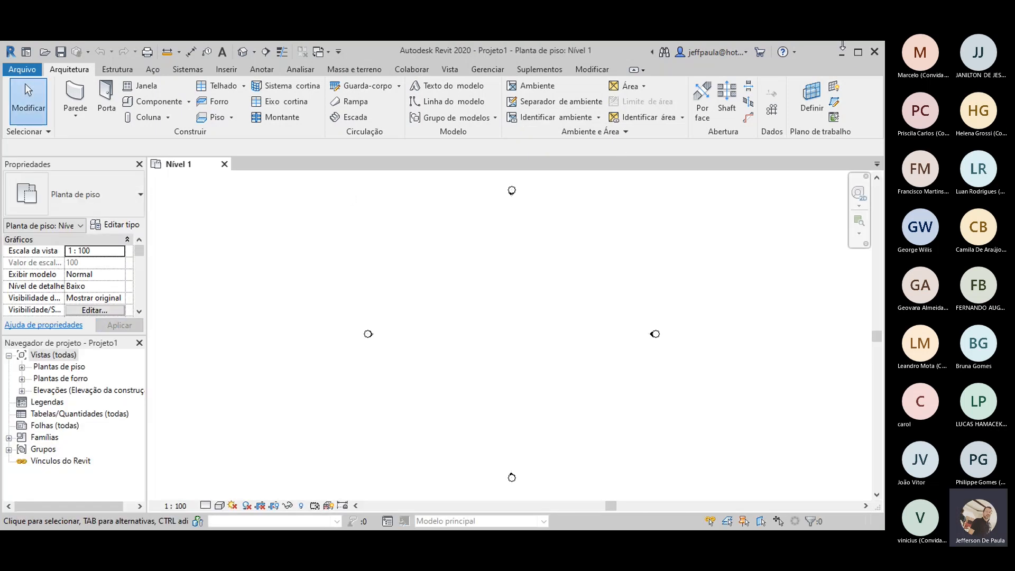
# - Switch to Revit and draw four chained Genérico - 200 mm walls, 8000 high, as a closed tilted quadrilateral on floor plan Nível 1
pyautogui.click(858, 54)
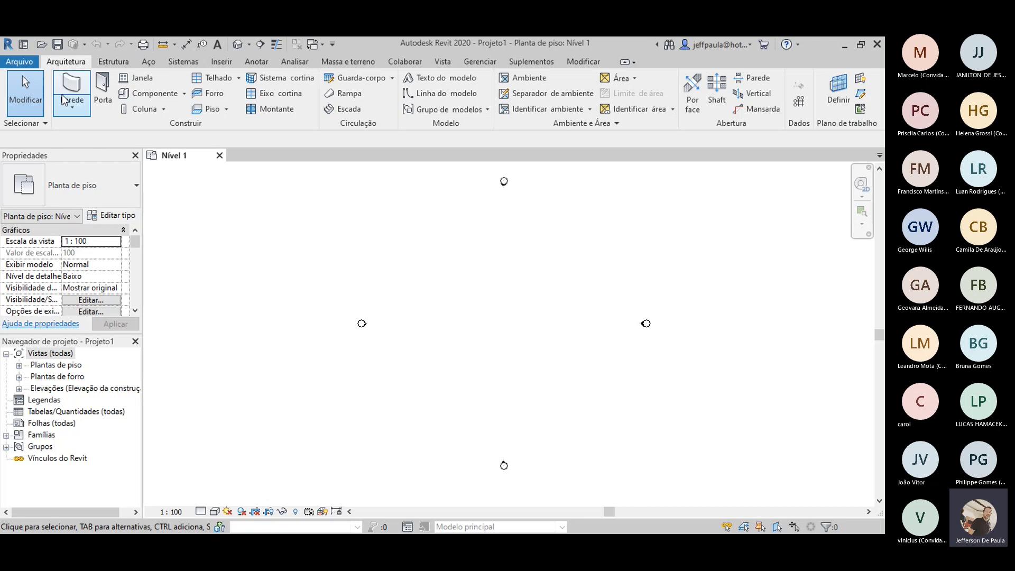
pyautogui.click(77, 99)
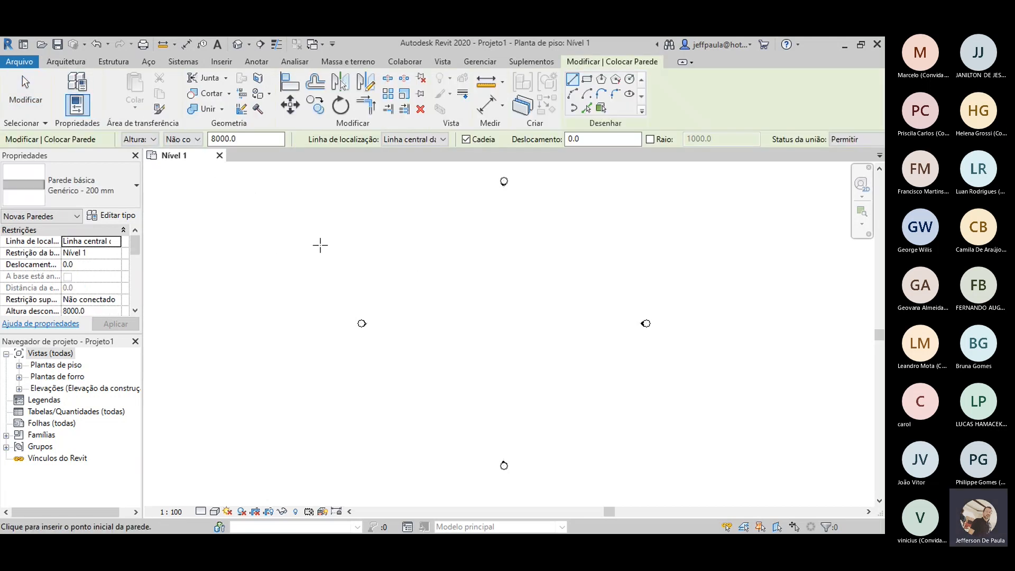
pyautogui.click(301, 267)
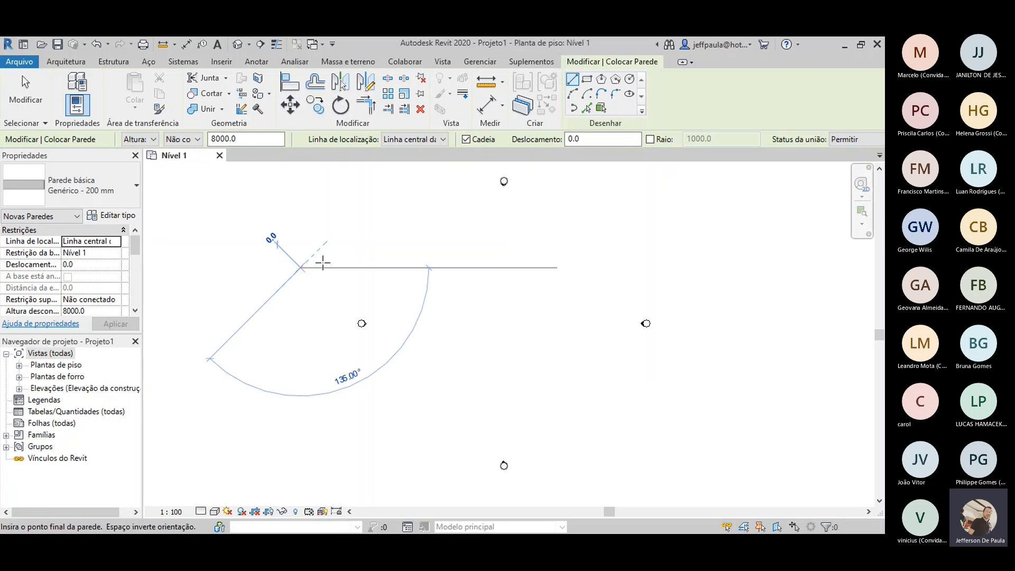
pyautogui.click(414, 196)
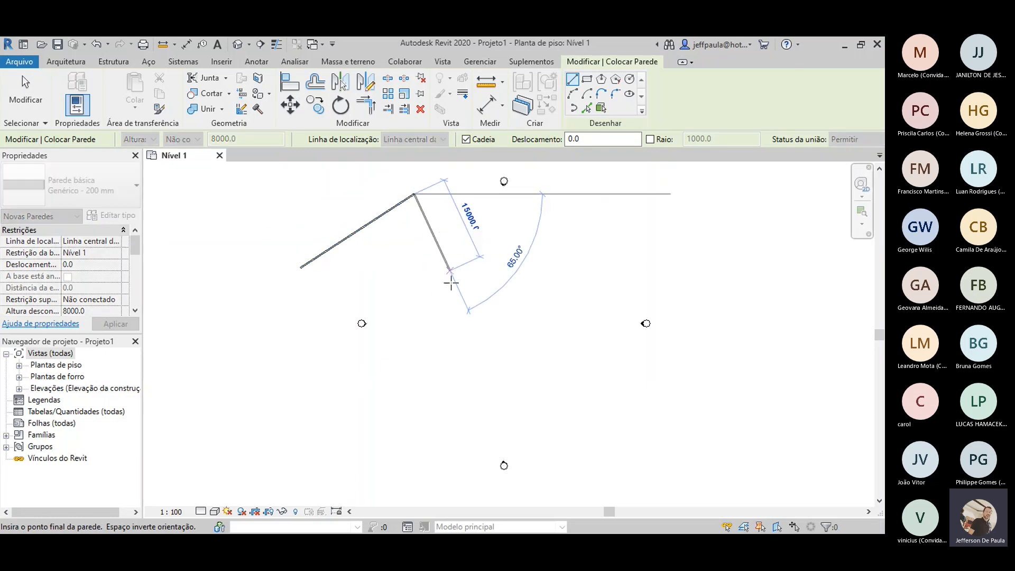
pyautogui.click(500, 283)
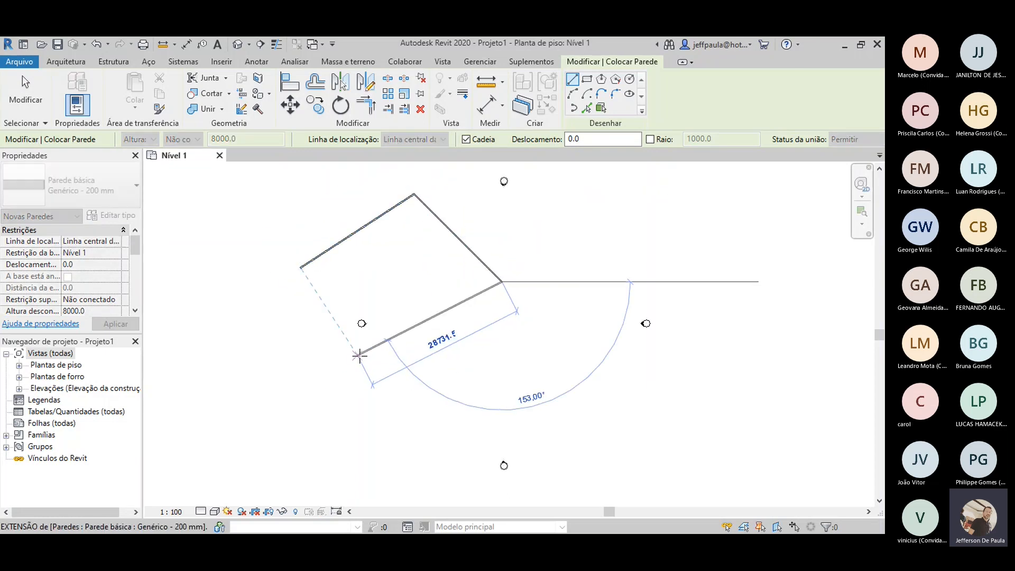
pyautogui.click(402, 380)
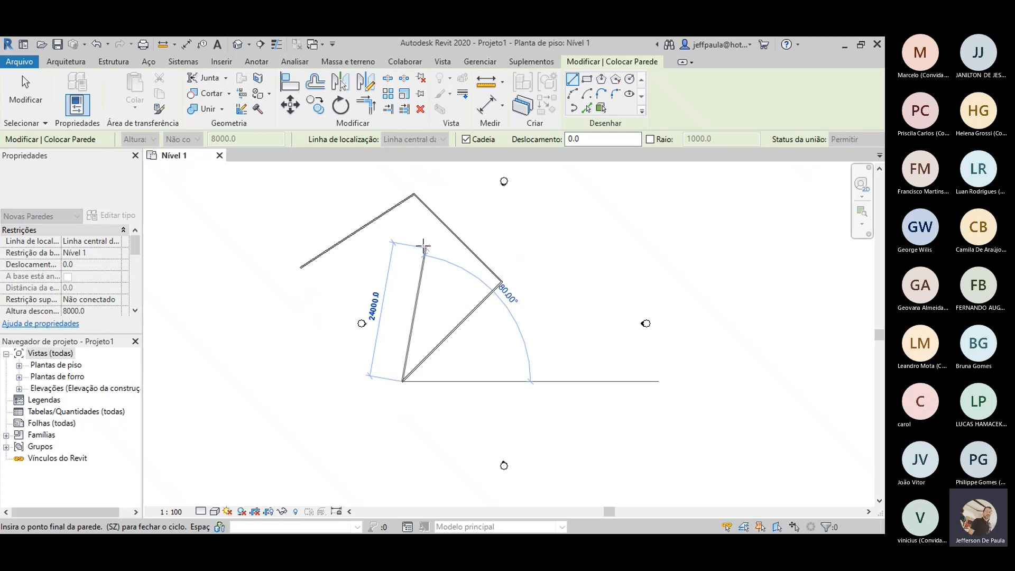
pyautogui.click(299, 266)
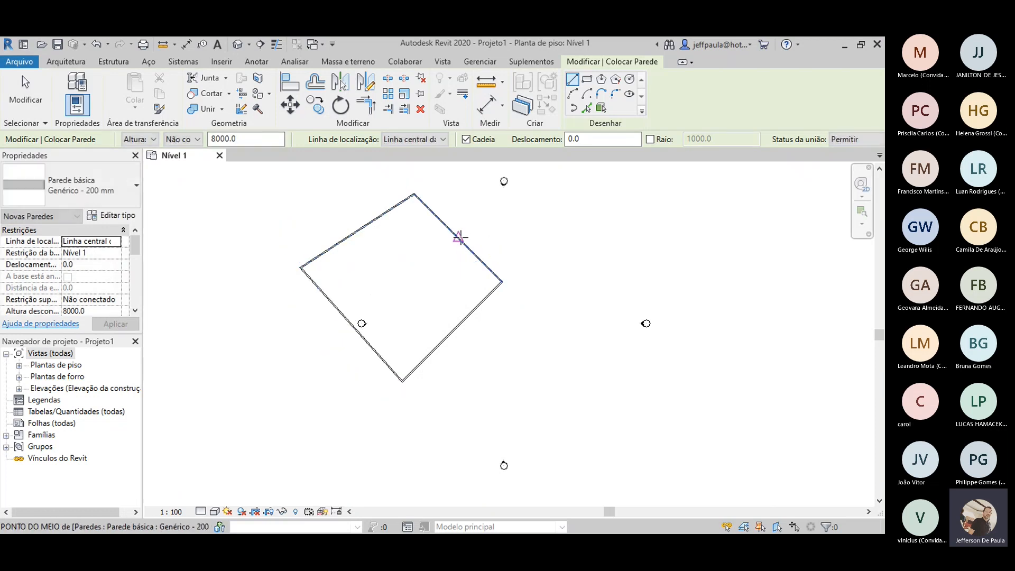
pyautogui.press('Escape')
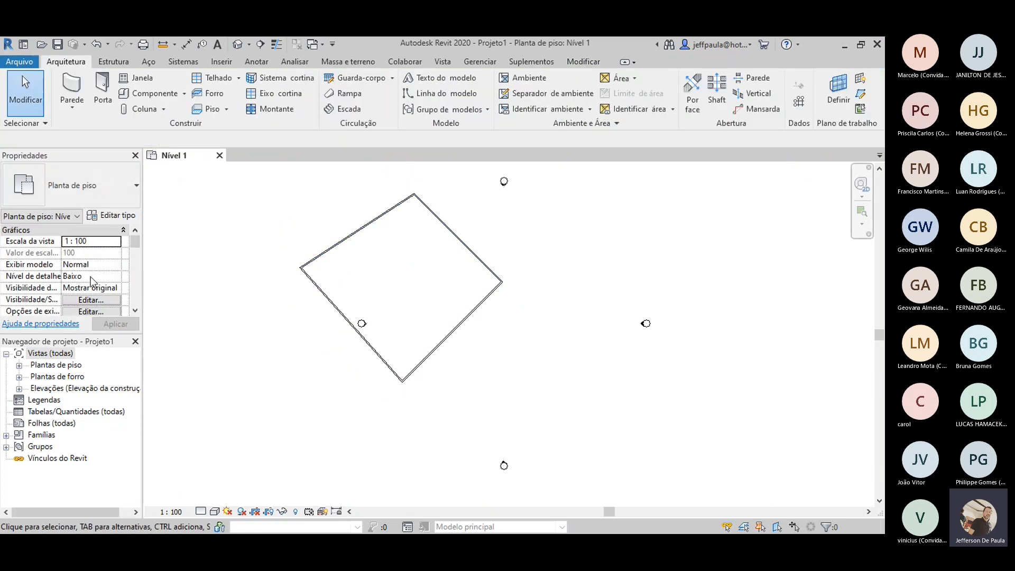
pyautogui.click(135, 185)
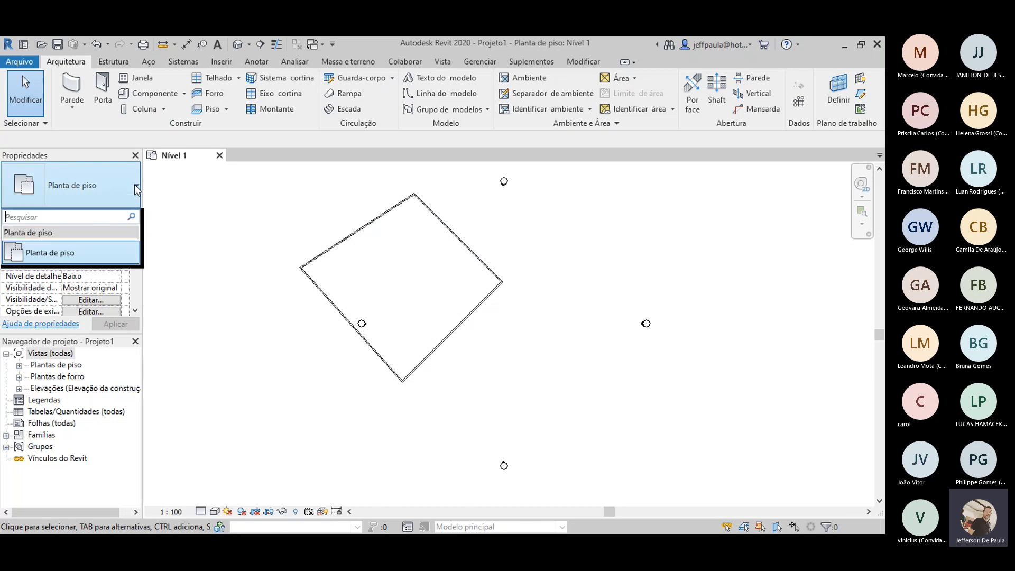
pyautogui.click(134, 185)
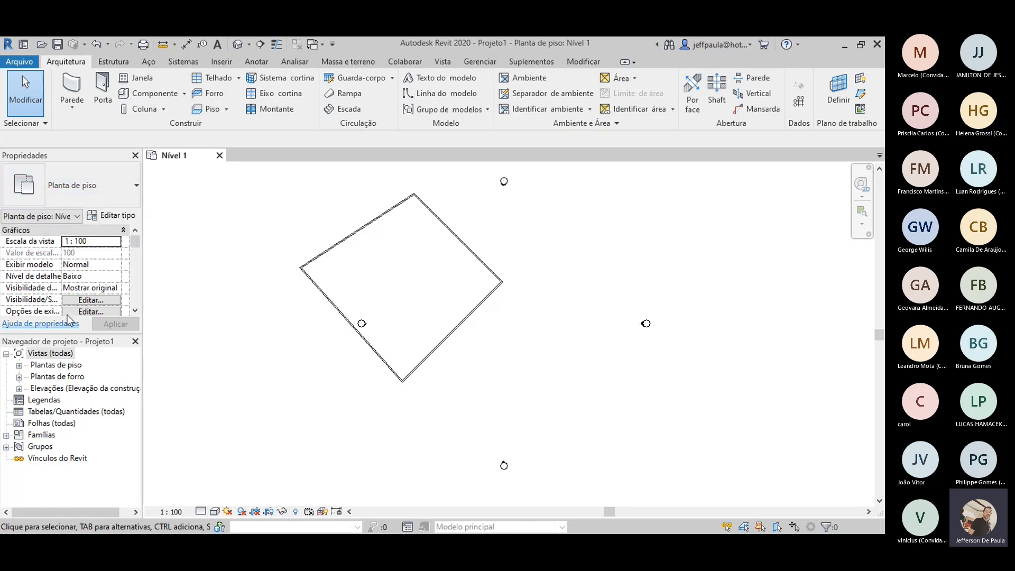
pyautogui.click(77, 108)
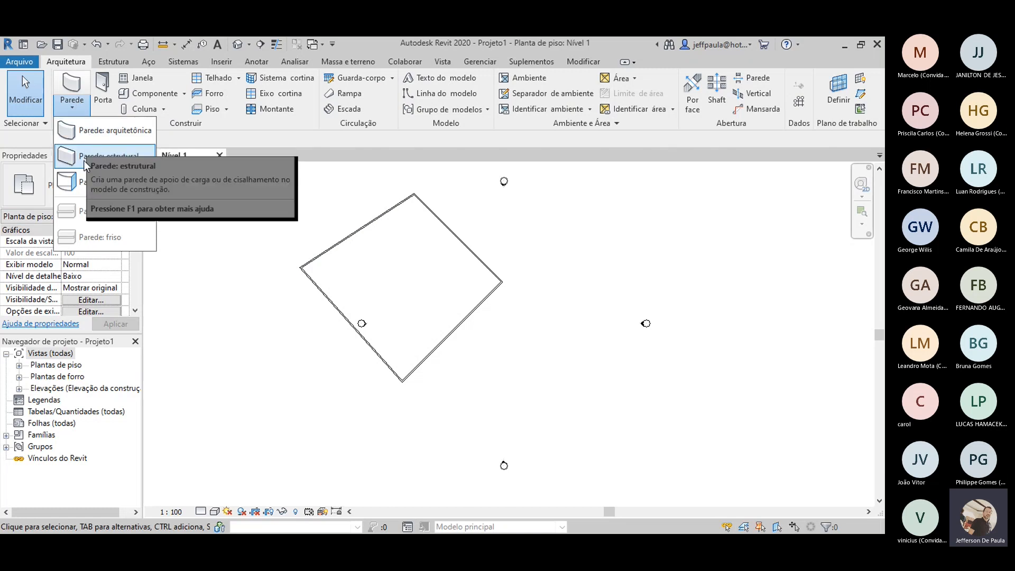
pyautogui.click(103, 130)
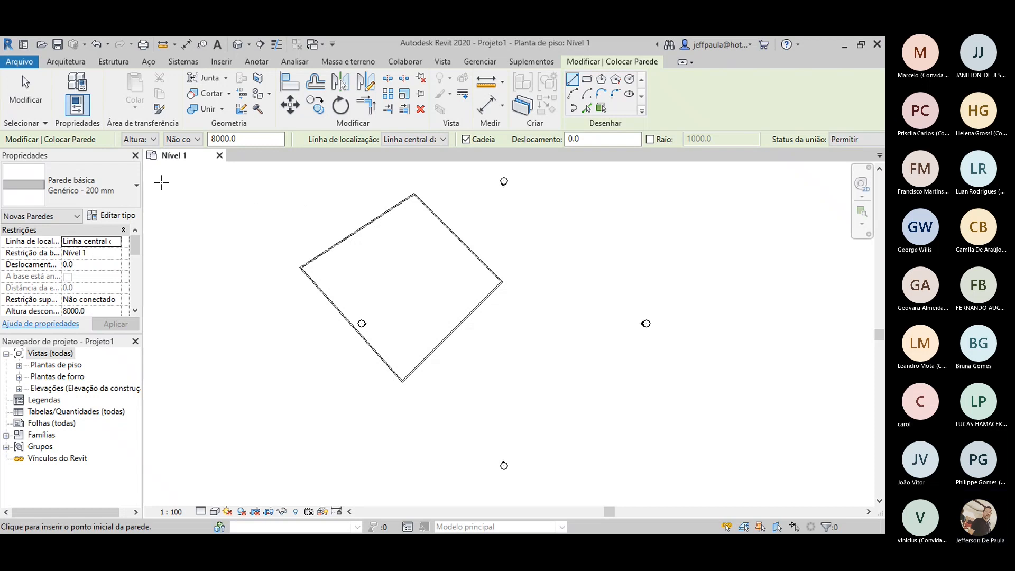
# - Hide the element properties and expand the floor plans, elevations and ceiling plans in the project's view tree
pyautogui.click(77, 105)
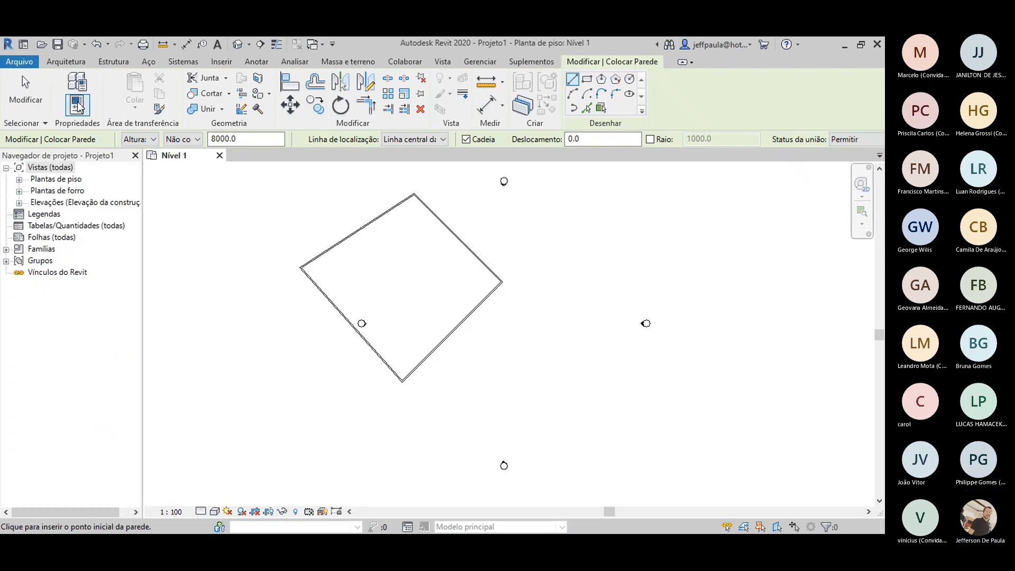
pyautogui.click(19, 178)
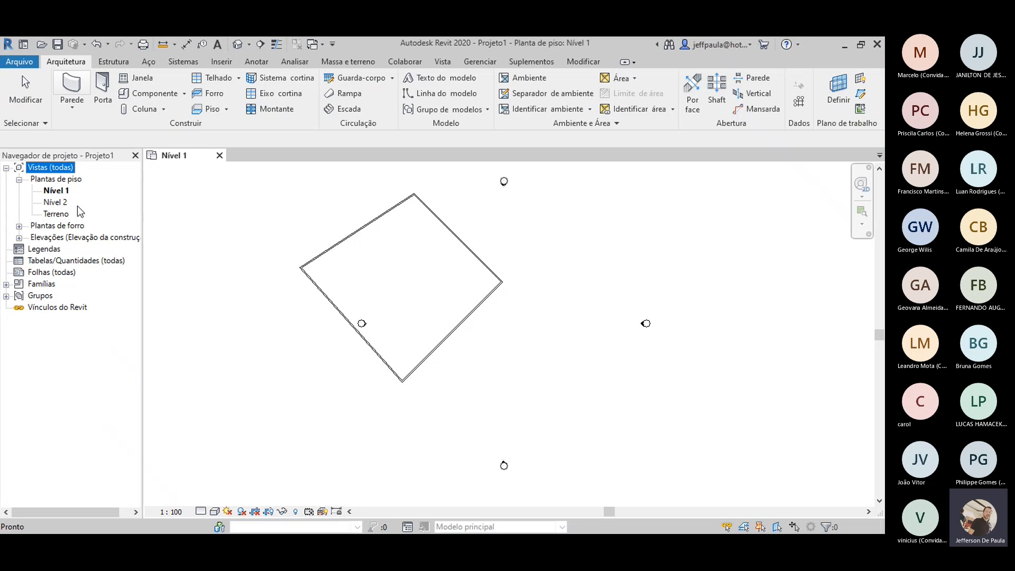
pyautogui.click(57, 203)
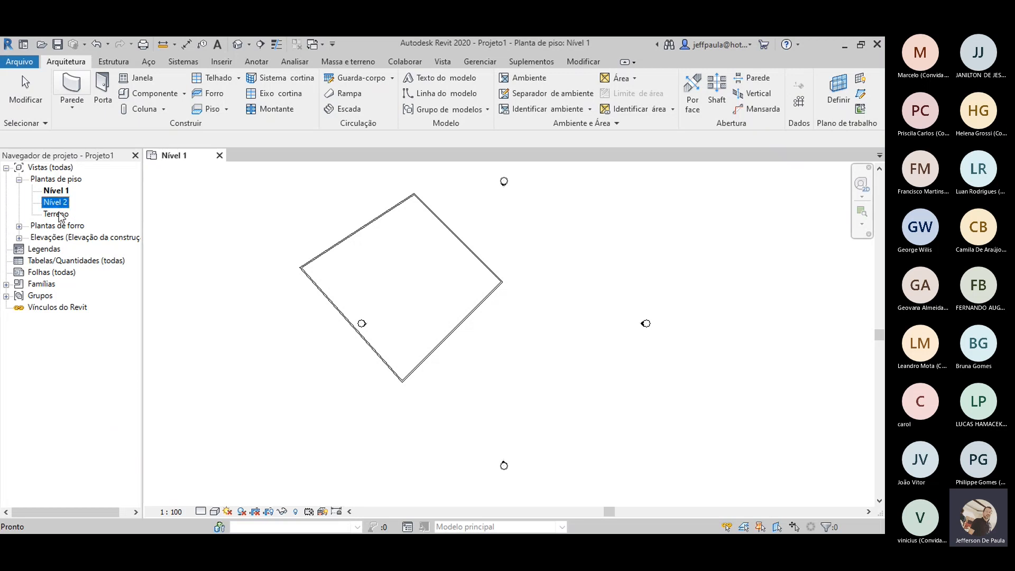
pyautogui.click(59, 215)
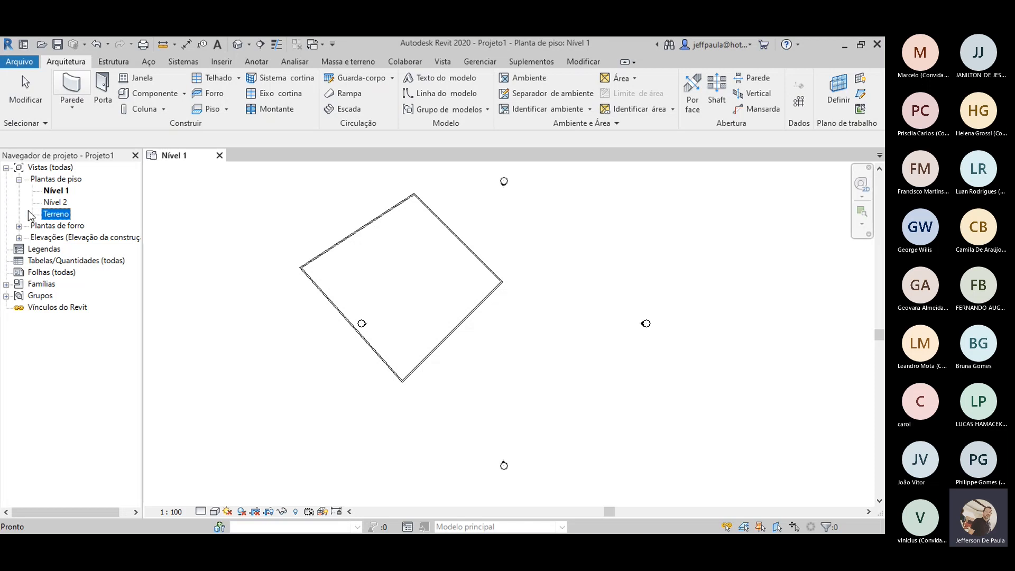
pyautogui.click(19, 238)
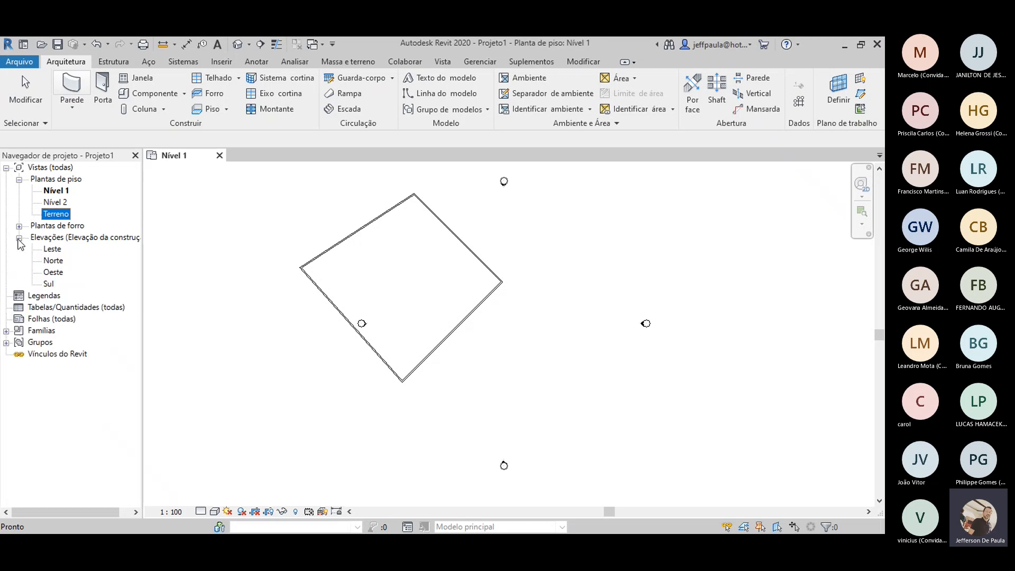
pyautogui.click(19, 225)
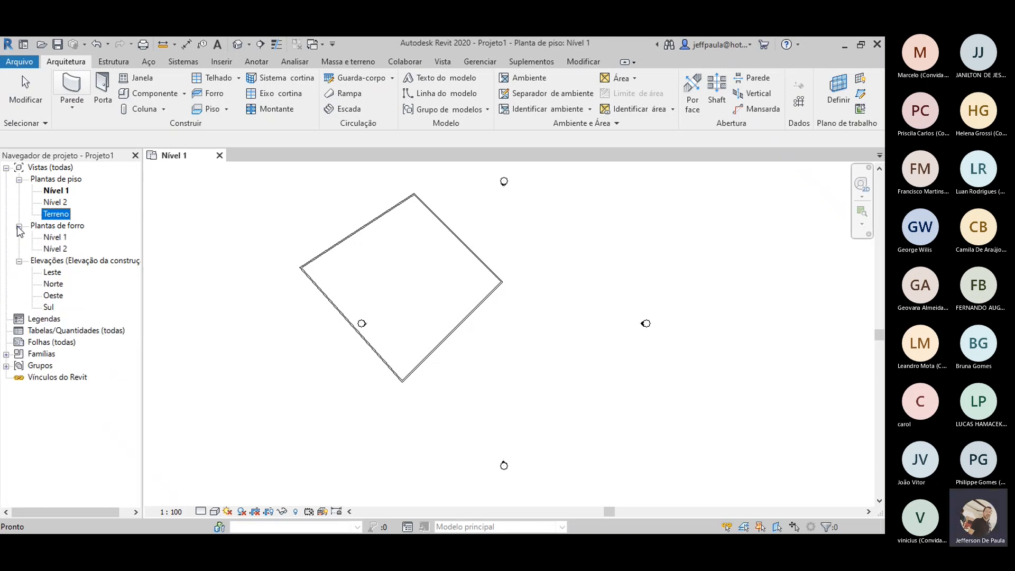
pyautogui.click(58, 227)
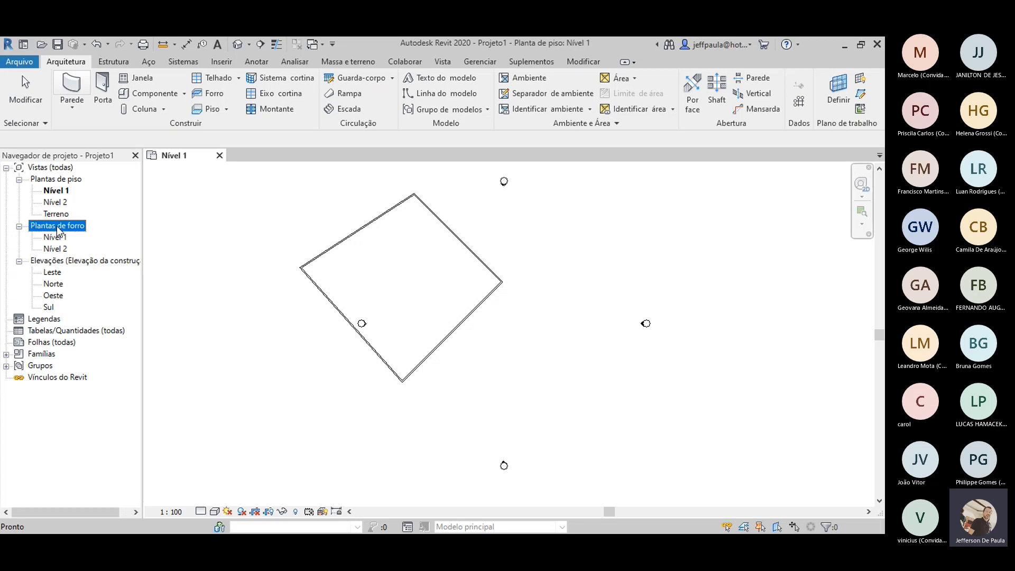
pyautogui.click(59, 179)
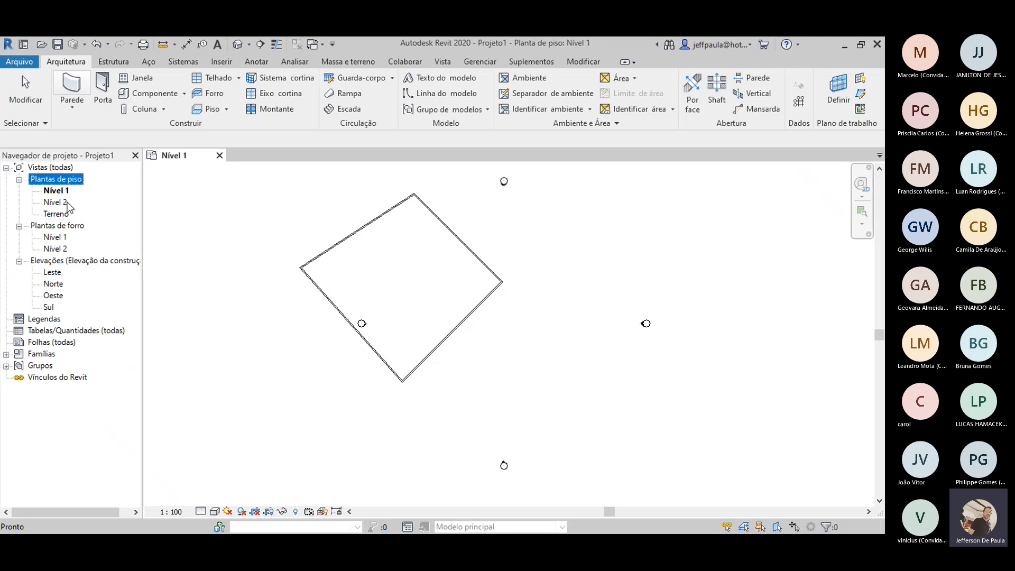
pyautogui.click(59, 226)
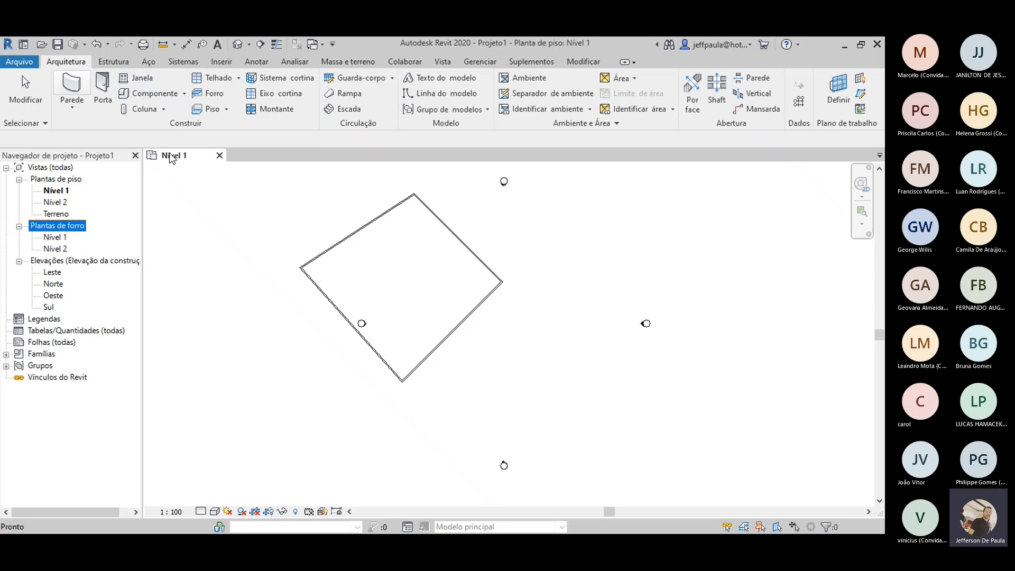
pyautogui.click(113, 61)
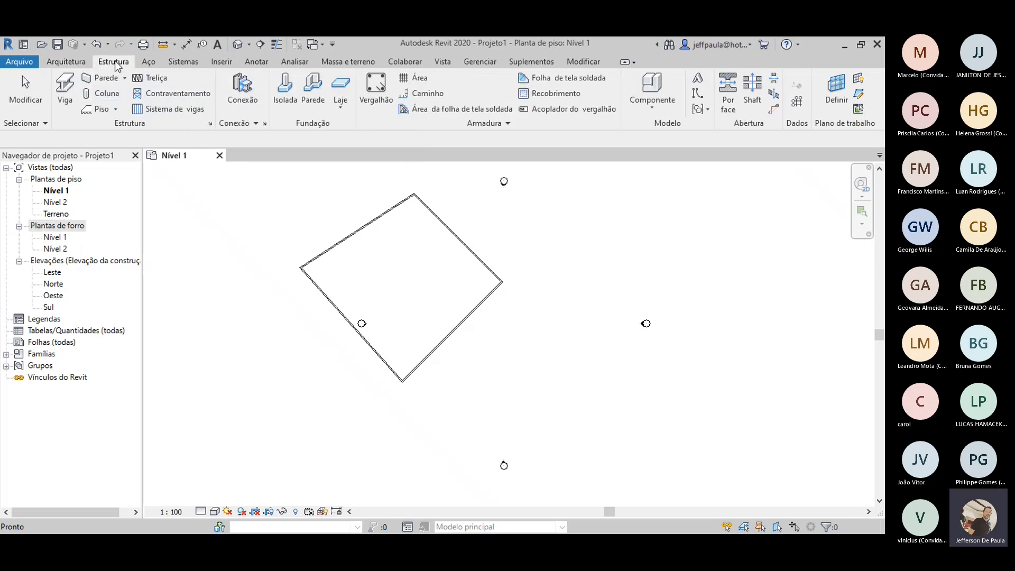
pyautogui.click(64, 92)
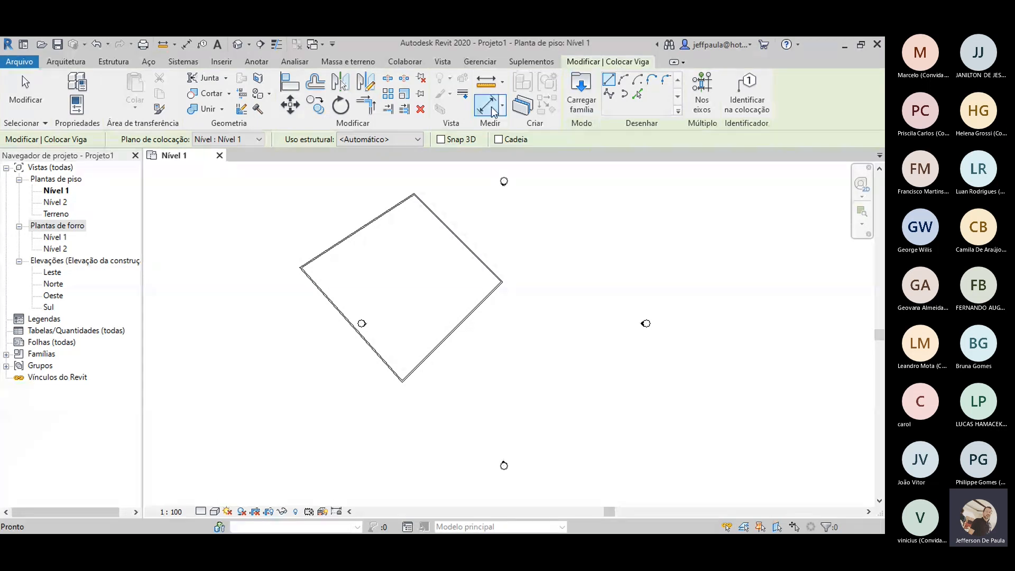
pyautogui.click(150, 62)
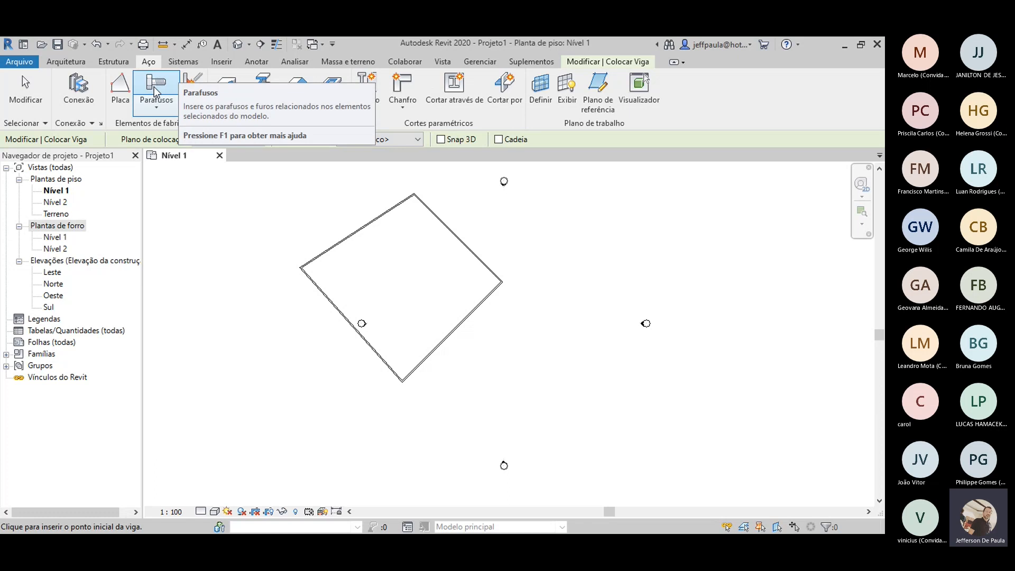
pyautogui.click(114, 62)
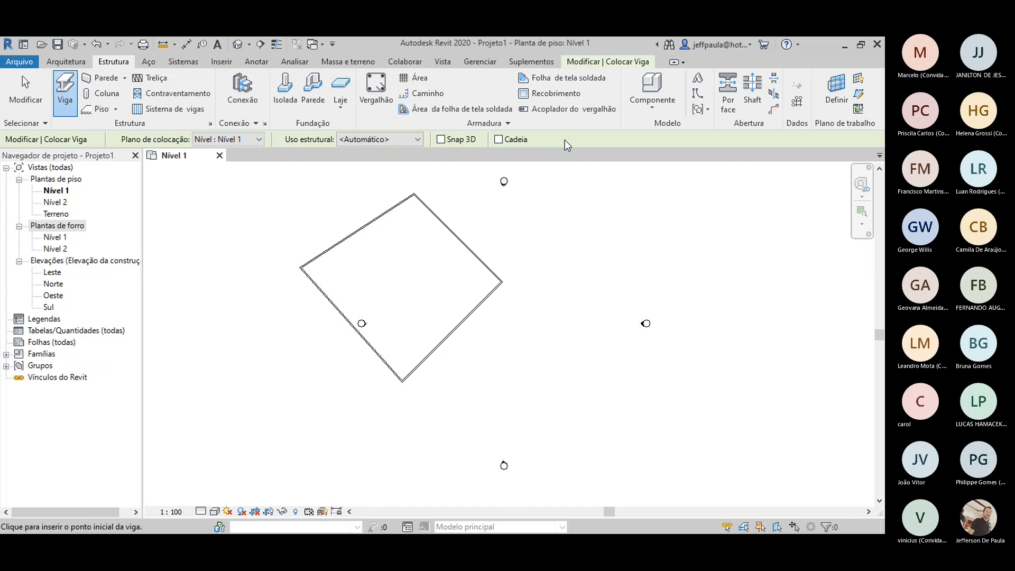
# - Create a structural foundation slab with a rectangular boundary of about 37000 by 28000 beside the tilted walls on floor plan Nível 1
pyautogui.click(344, 112)
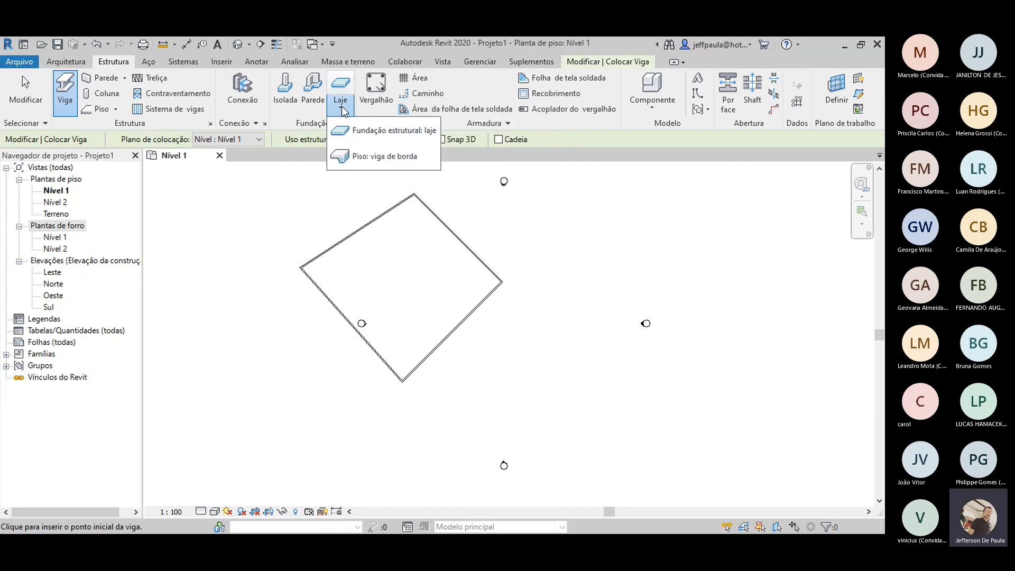
pyautogui.click(370, 131)
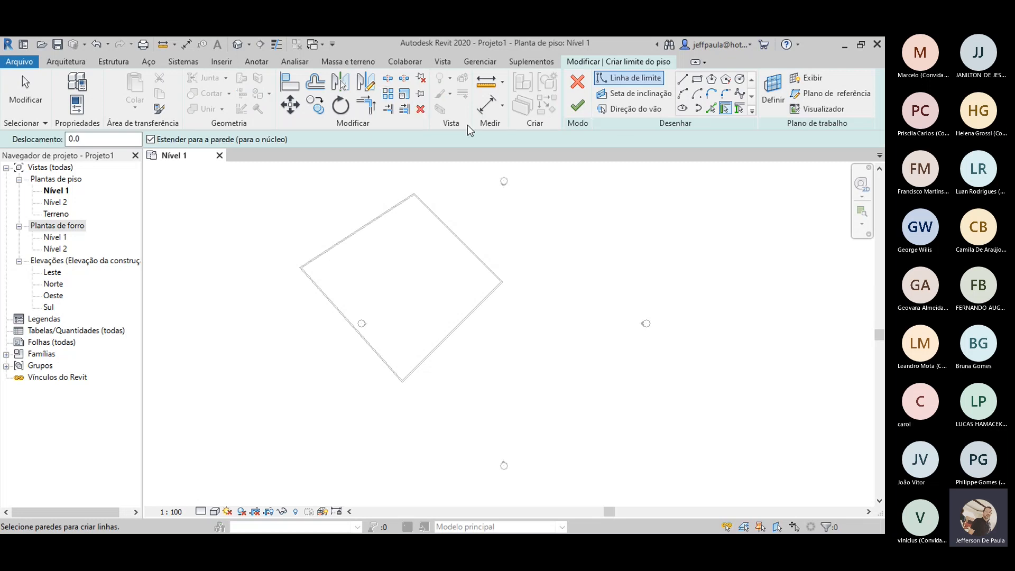
pyautogui.click(697, 79)
pyautogui.click(573, 196)
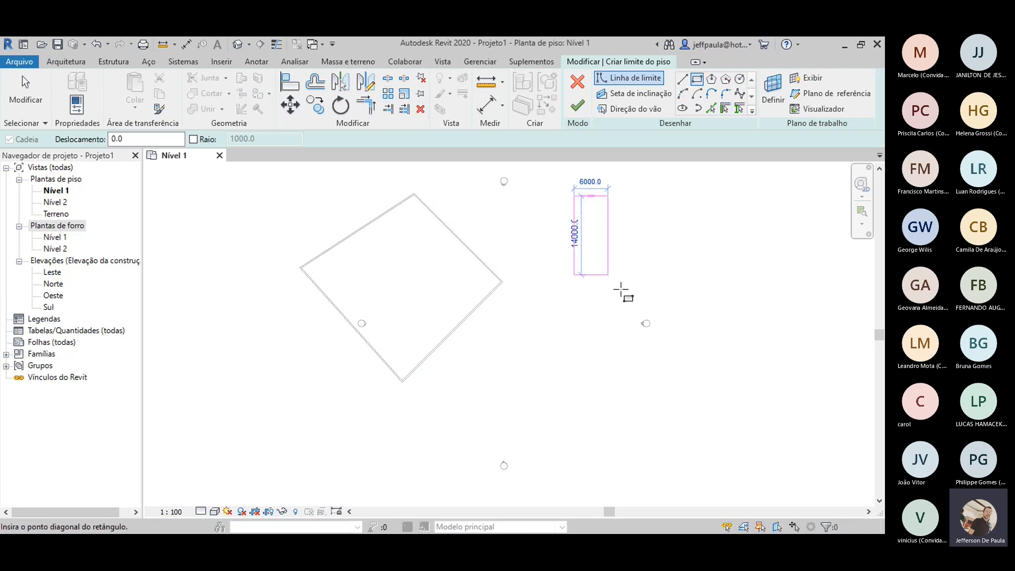
pyautogui.click(782, 353)
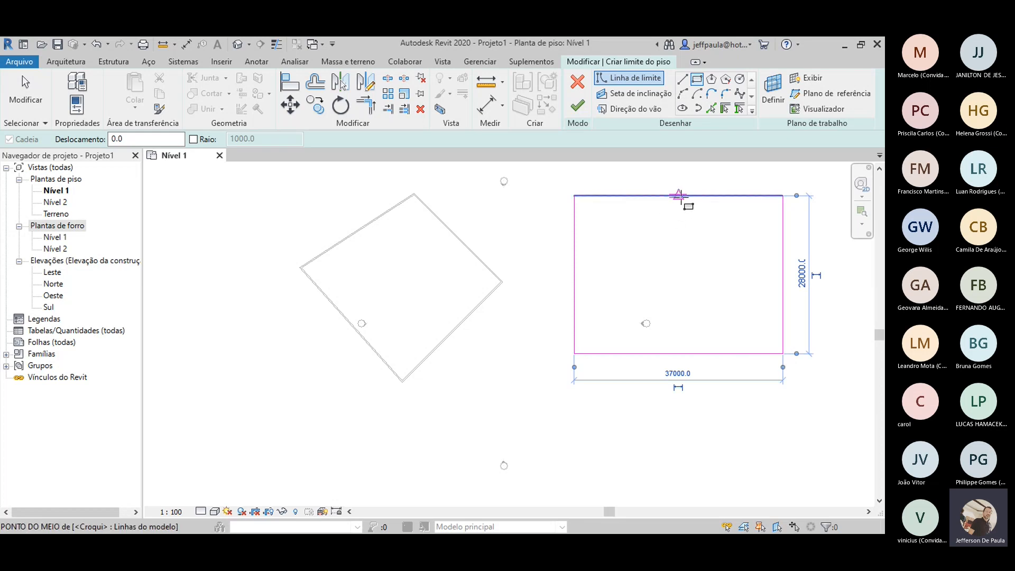
pyautogui.click(577, 106)
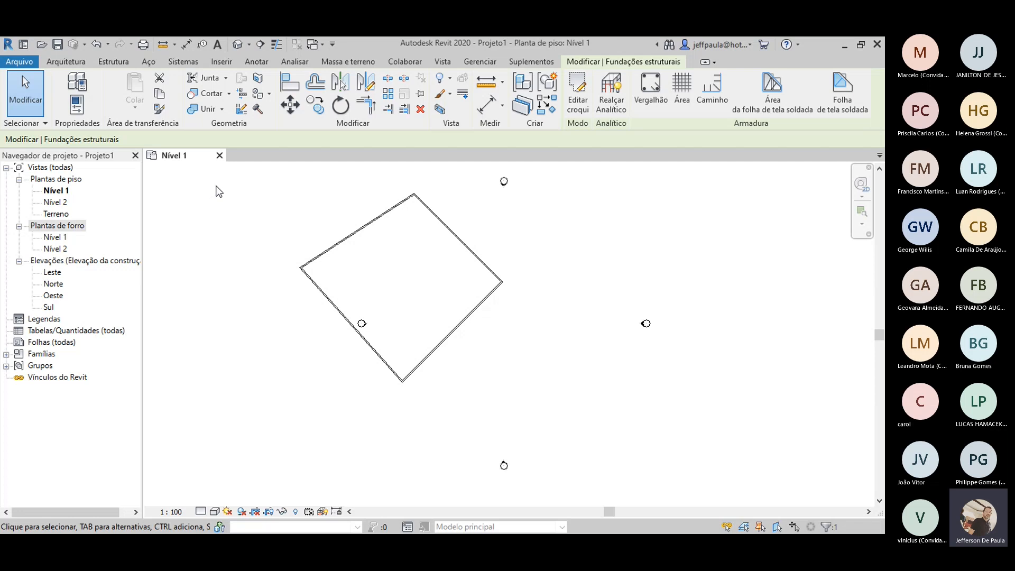
# - Start the architectural Wall command, show the element properties and open the type properties of the Genérico - 200 mm basic wall
pyautogui.click(69, 62)
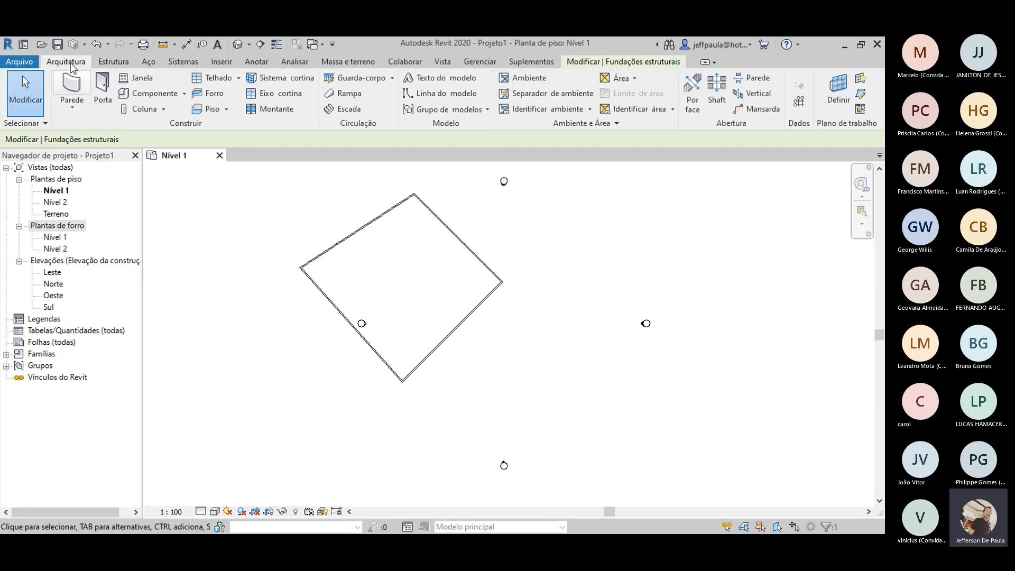
pyautogui.click(73, 84)
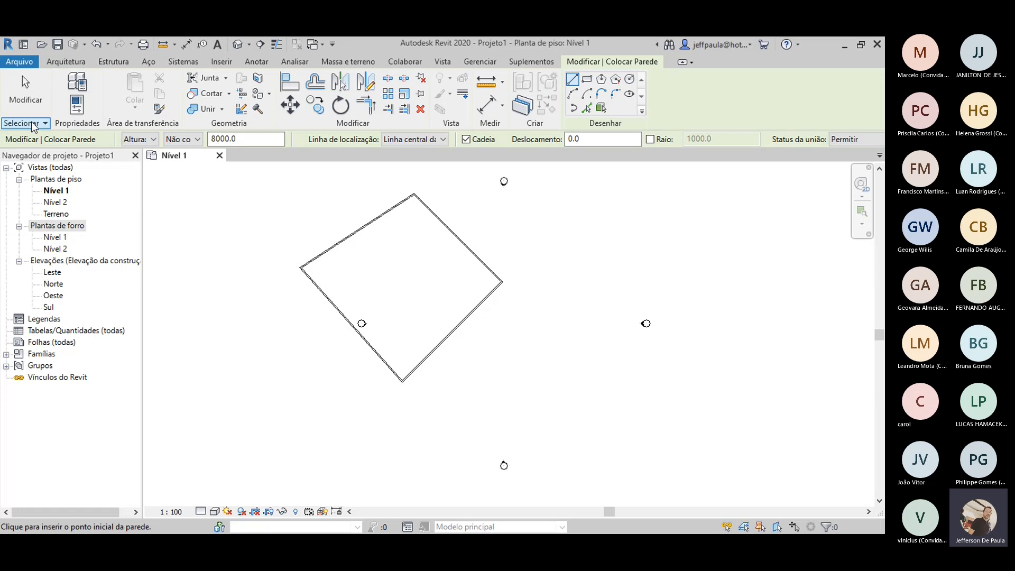
pyautogui.click(45, 125)
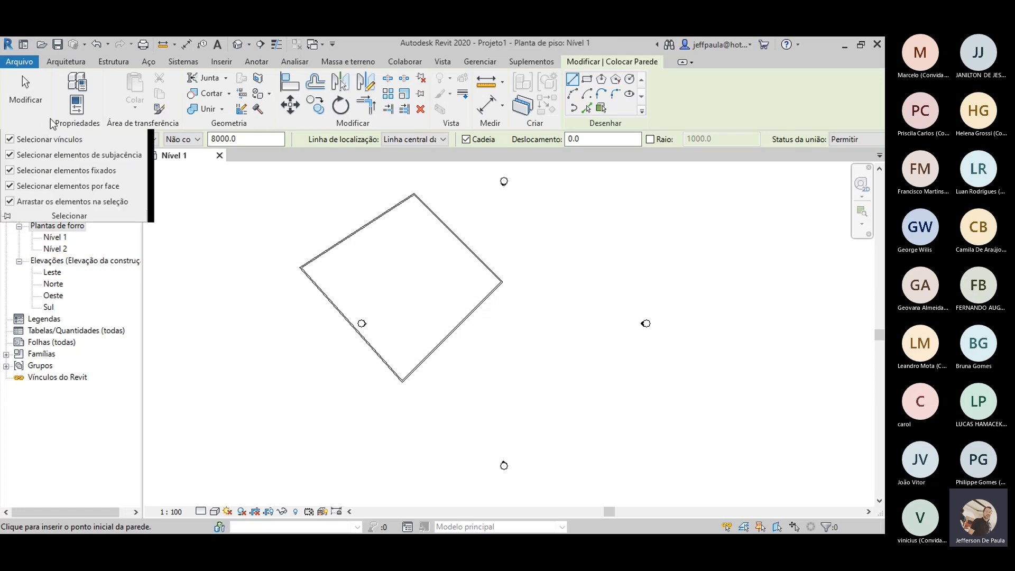
pyautogui.click(609, 185)
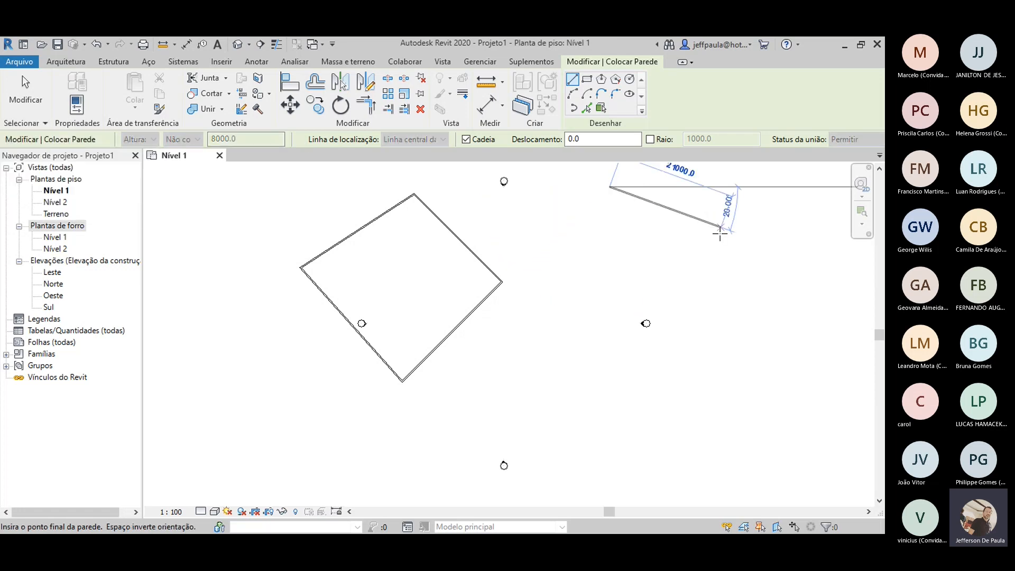
pyautogui.press('Escape')
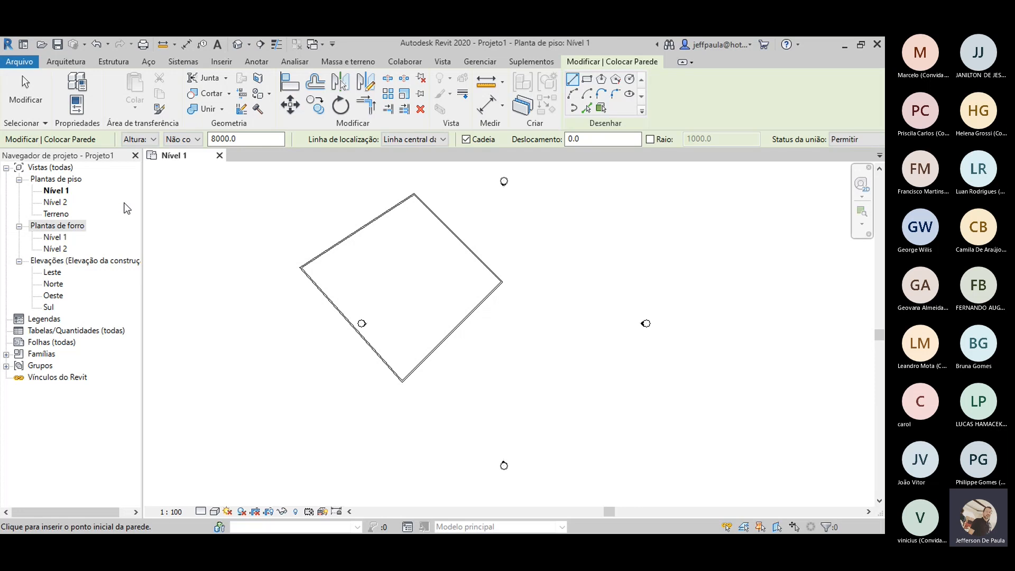
pyautogui.click(77, 106)
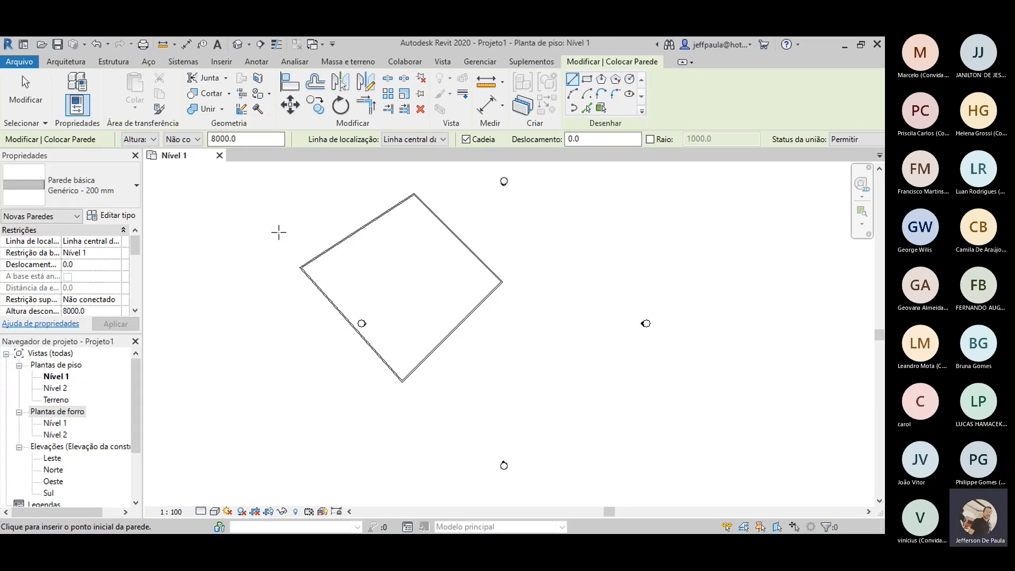
pyautogui.click(111, 215)
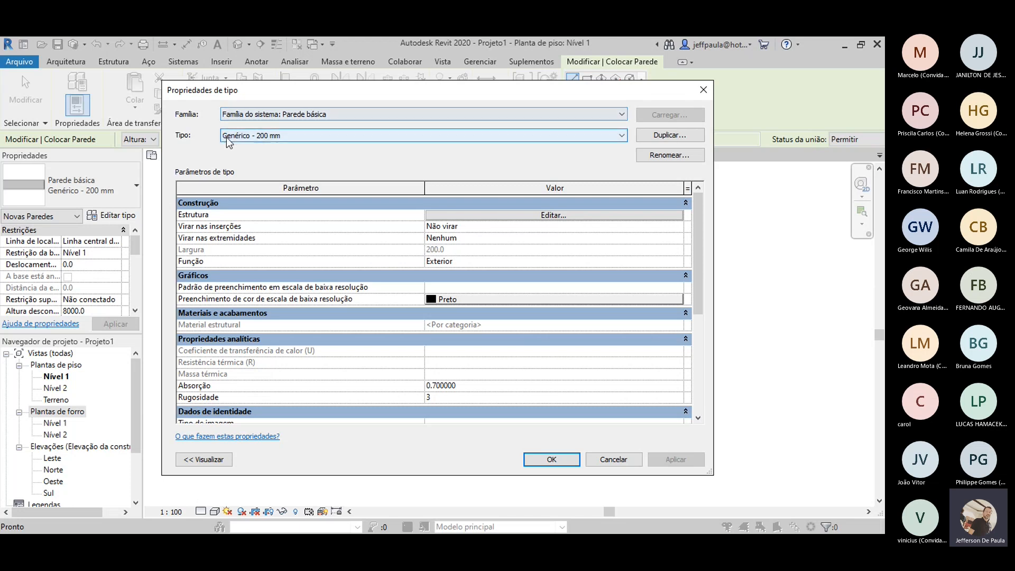
# - Look through the wall types offered in the Parede básica family, keeping Genérico - 200 mm selected
pyautogui.click(621, 135)
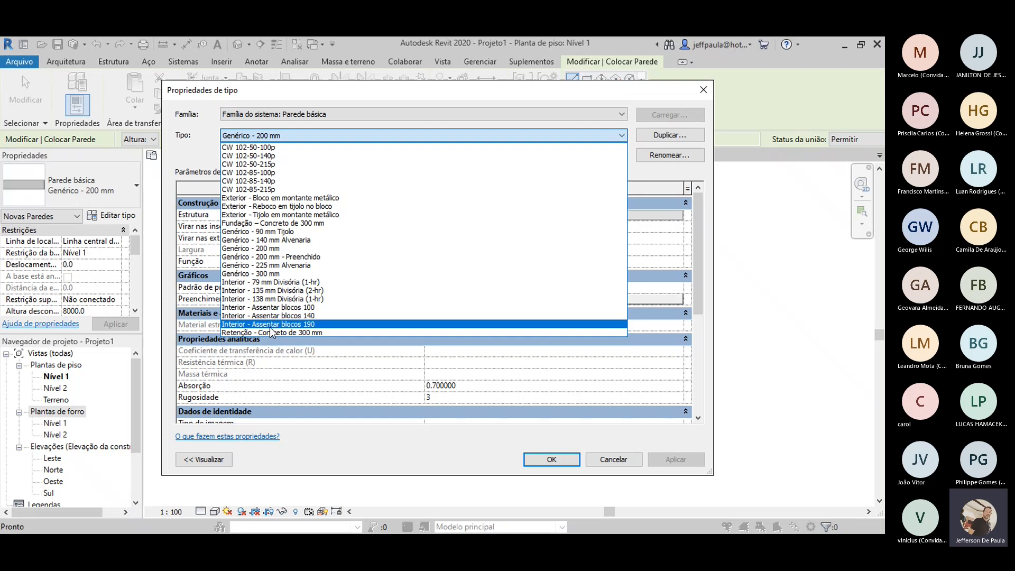
pyautogui.click(486, 122)
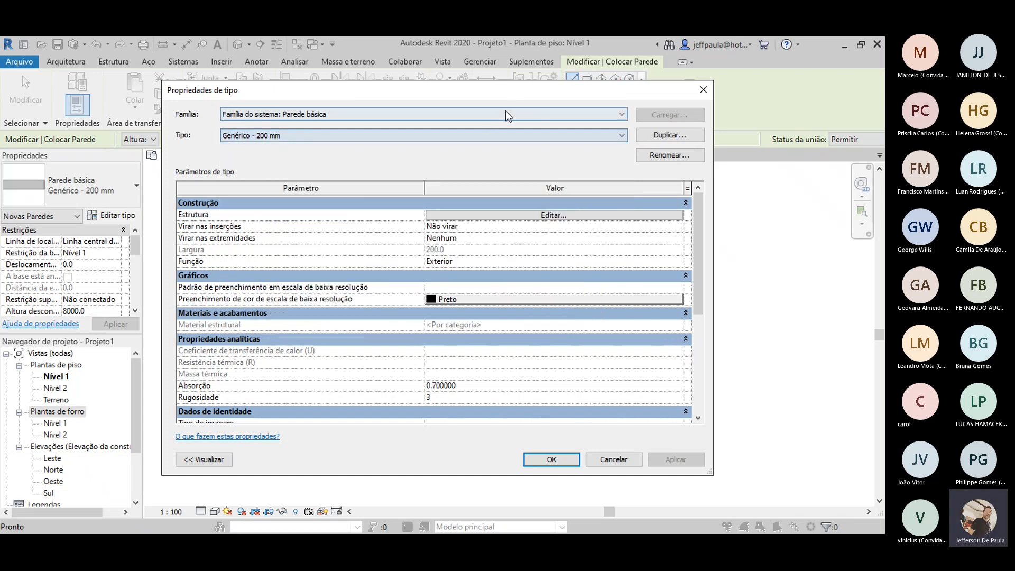
pyautogui.click(352, 135)
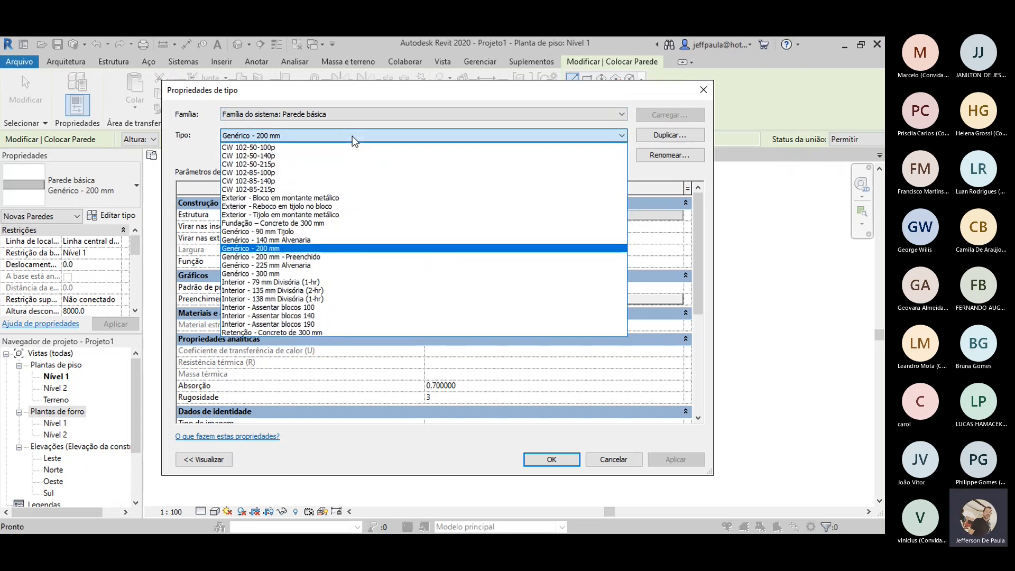
pyautogui.click(349, 133)
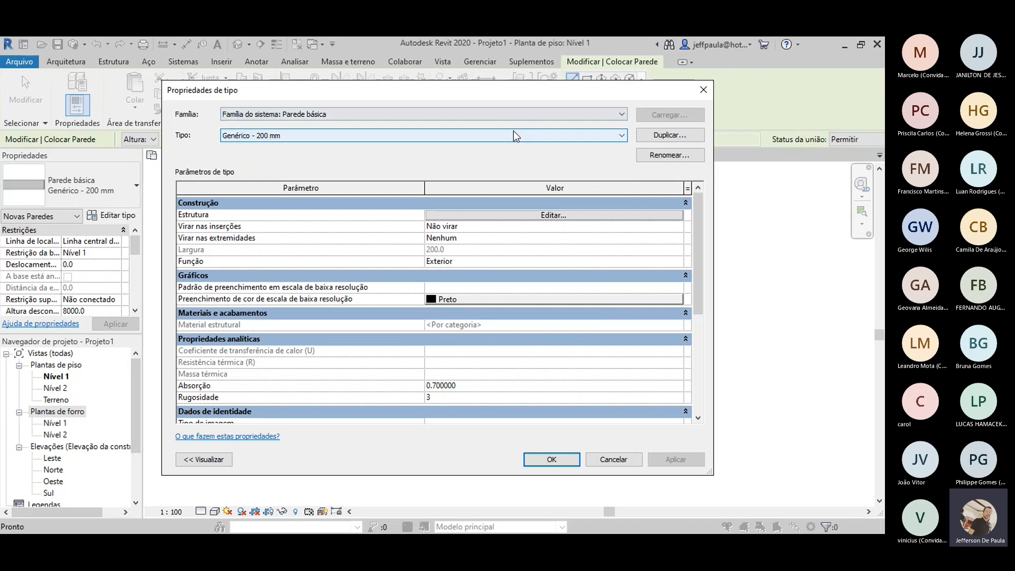
# - Preview the Parede cortina and Parede empilhada wall families and check the types offered for the stacked wall
pyautogui.click(384, 114)
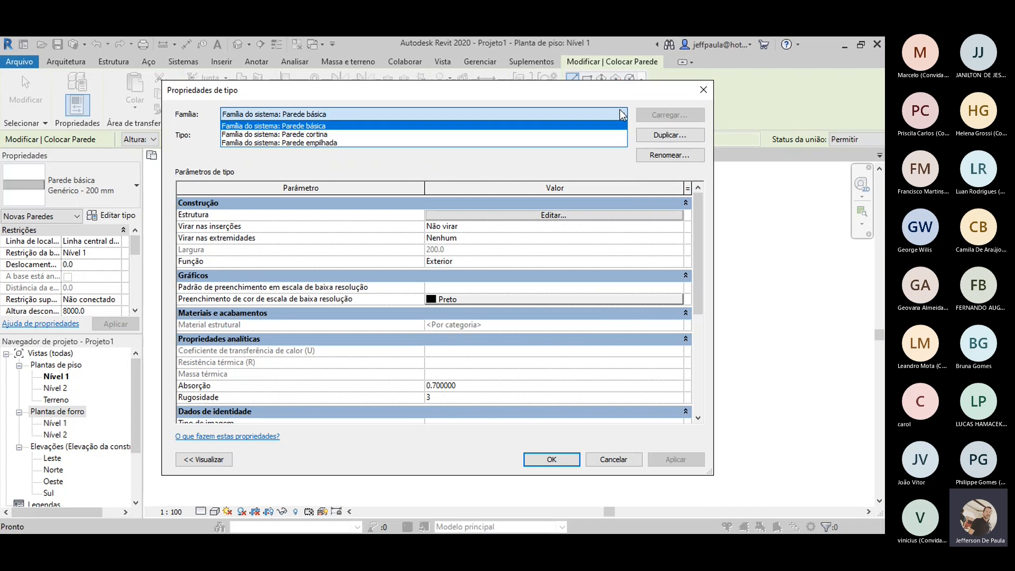
pyautogui.click(320, 134)
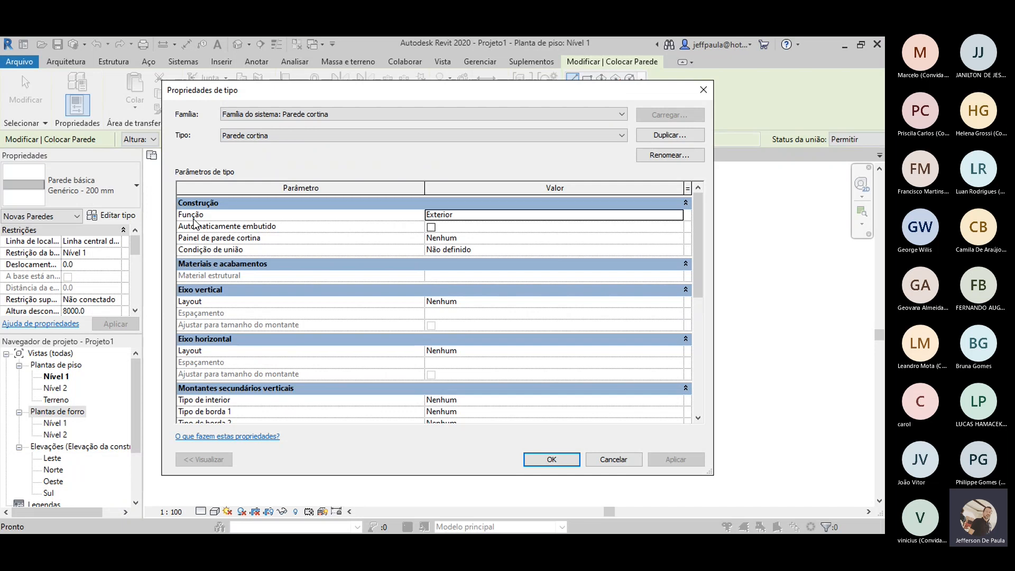
pyautogui.click(337, 115)
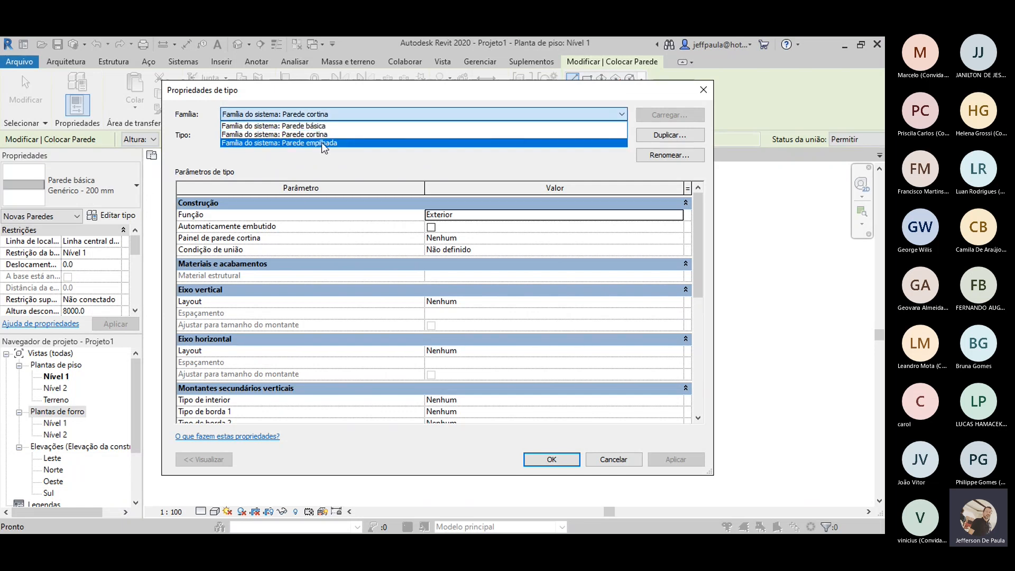
pyautogui.click(321, 143)
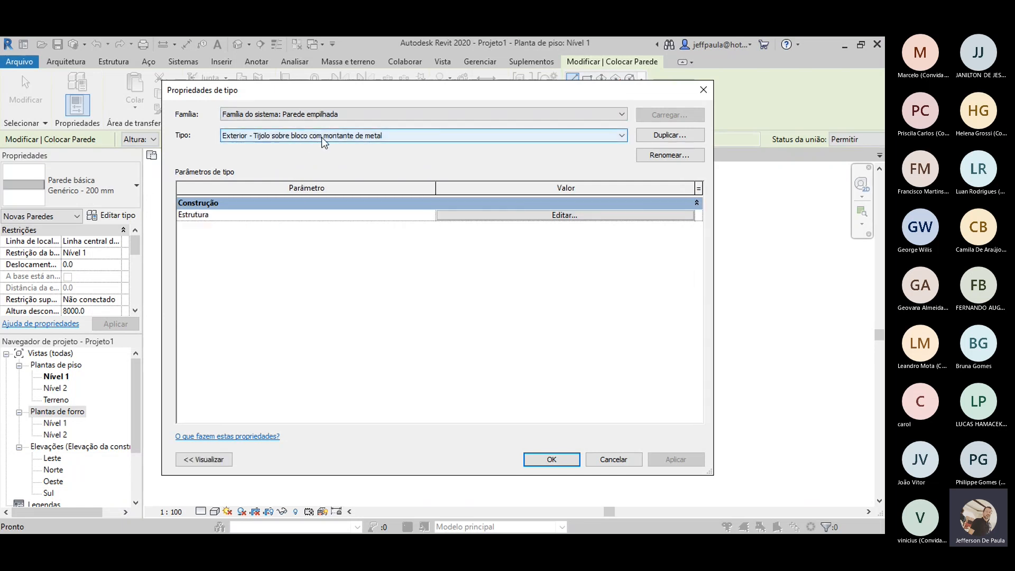
pyautogui.click(324, 136)
pyautogui.click(367, 143)
# - Compare the type parameters of the Vidraça externa and Vitrine curtain walls, including Vitrine's grid spacing and mullions
pyautogui.click(302, 113)
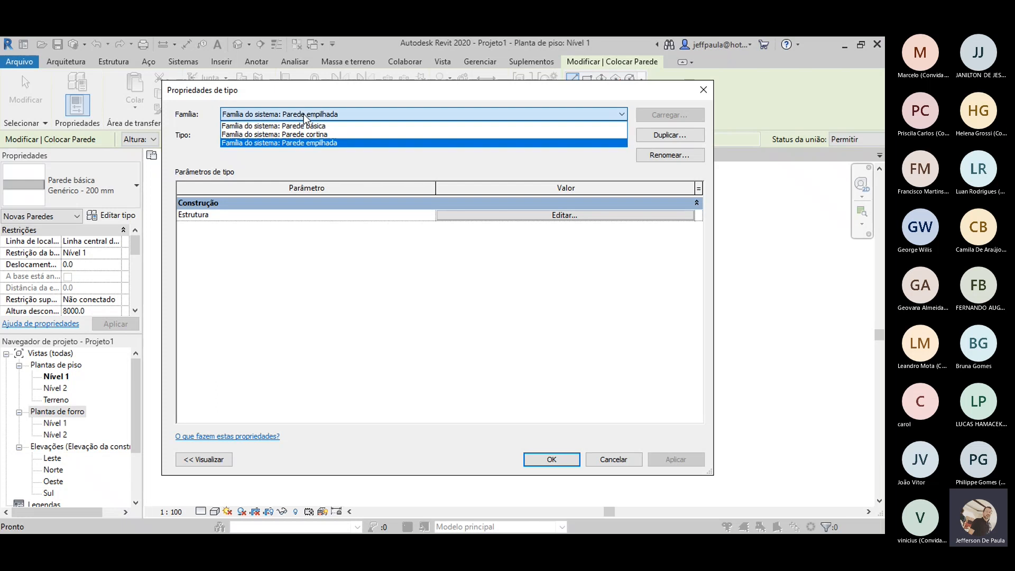
pyautogui.click(292, 134)
pyautogui.click(292, 135)
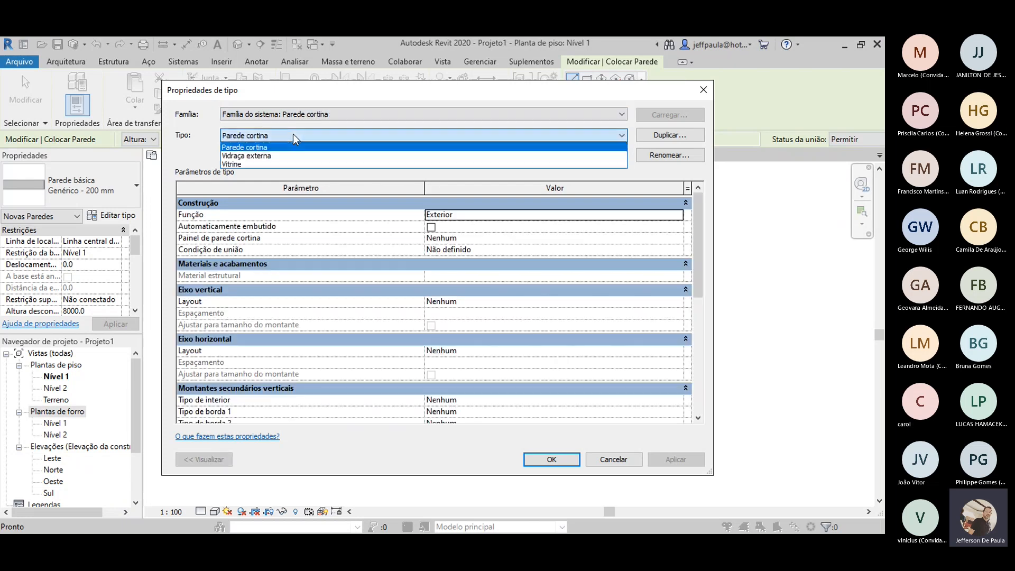
pyautogui.click(242, 155)
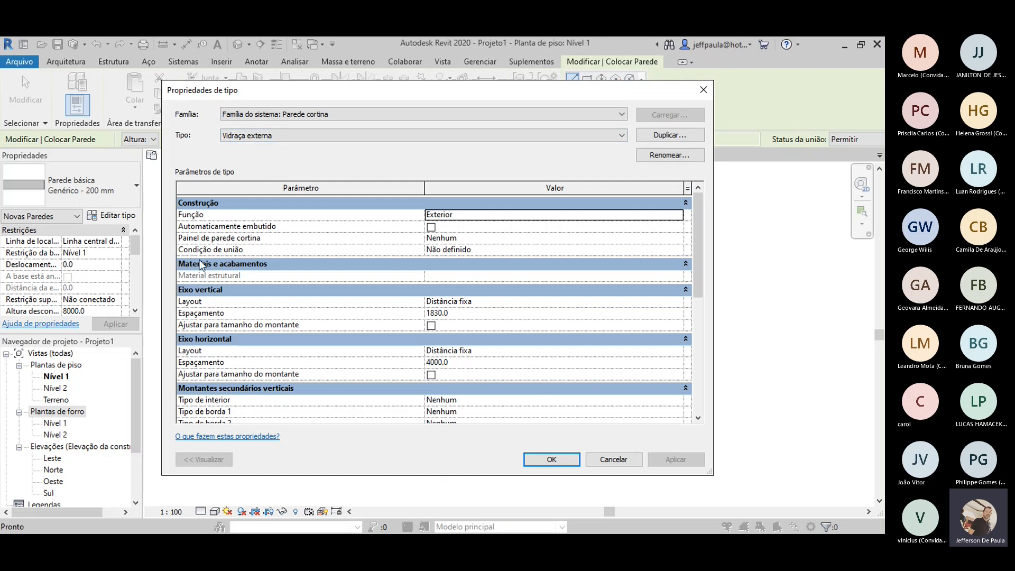
pyautogui.click(296, 136)
pyautogui.click(264, 164)
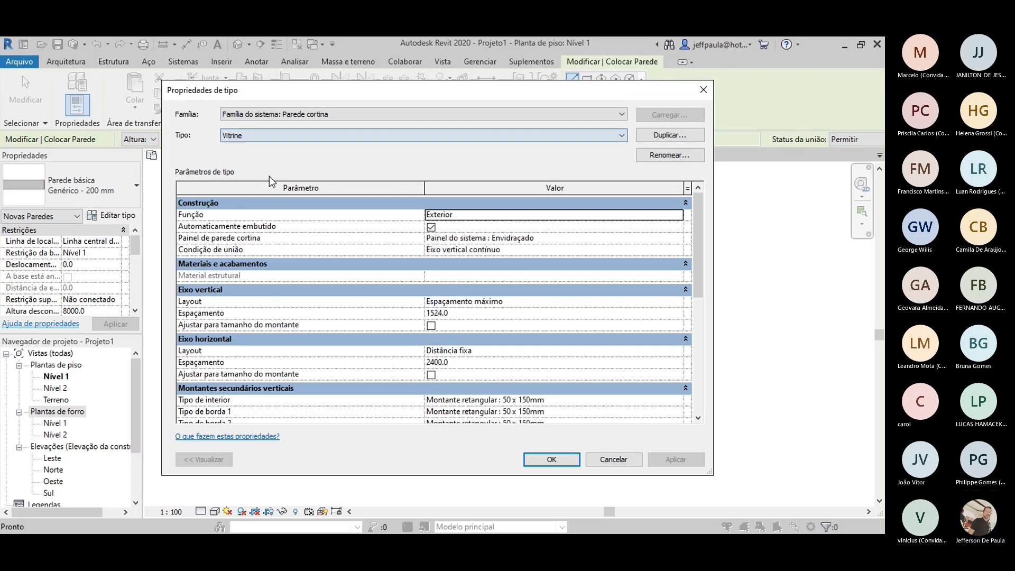
pyautogui.scroll(-4, 401, 313)
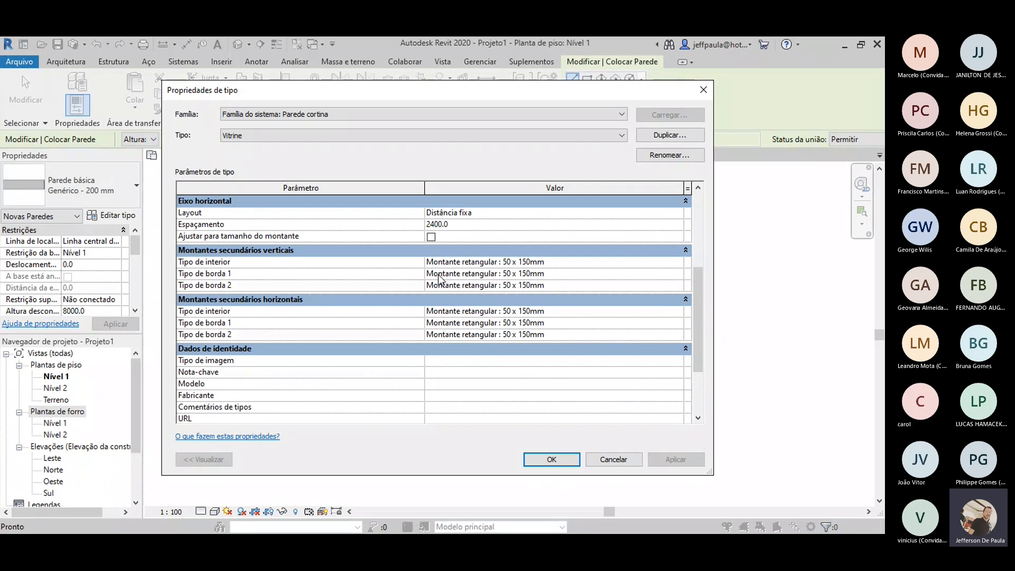
# - Return to the Parede básica family and review the type parameters of wall CW 102-50-100p
pyautogui.click(396, 113)
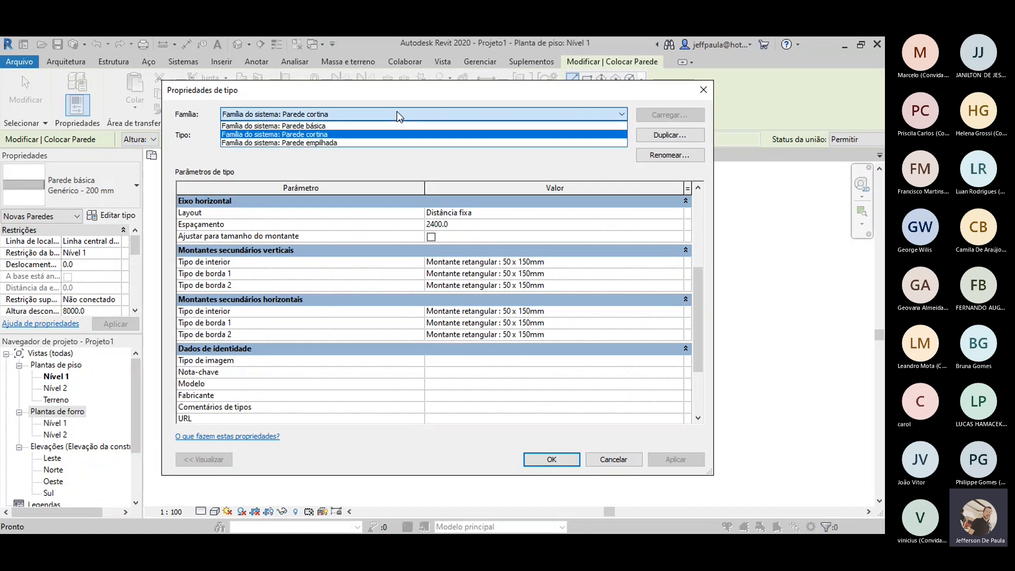
pyautogui.click(372, 131)
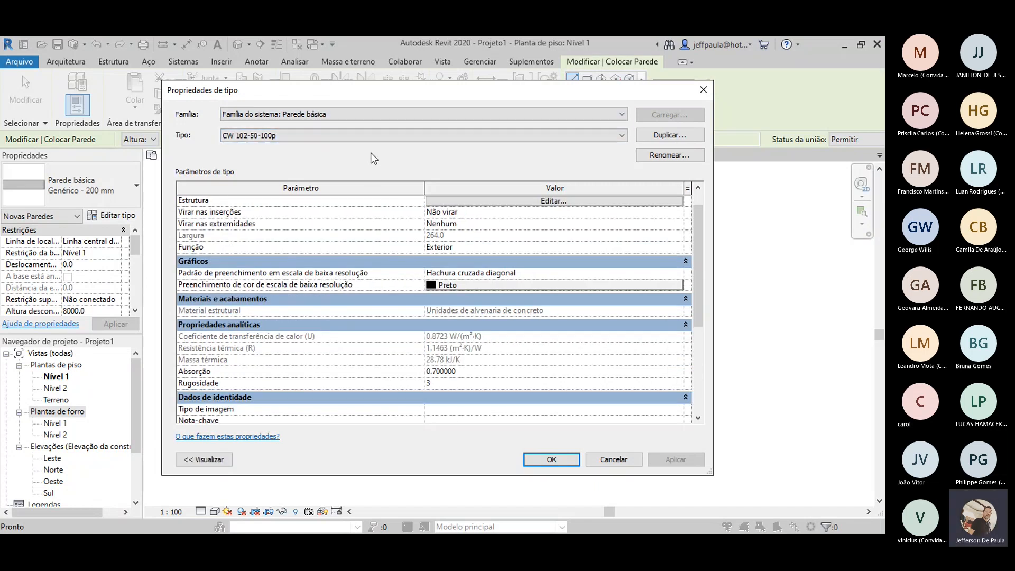
pyautogui.scroll(-2, 376, 227)
pyautogui.scroll(-3, 382, 266)
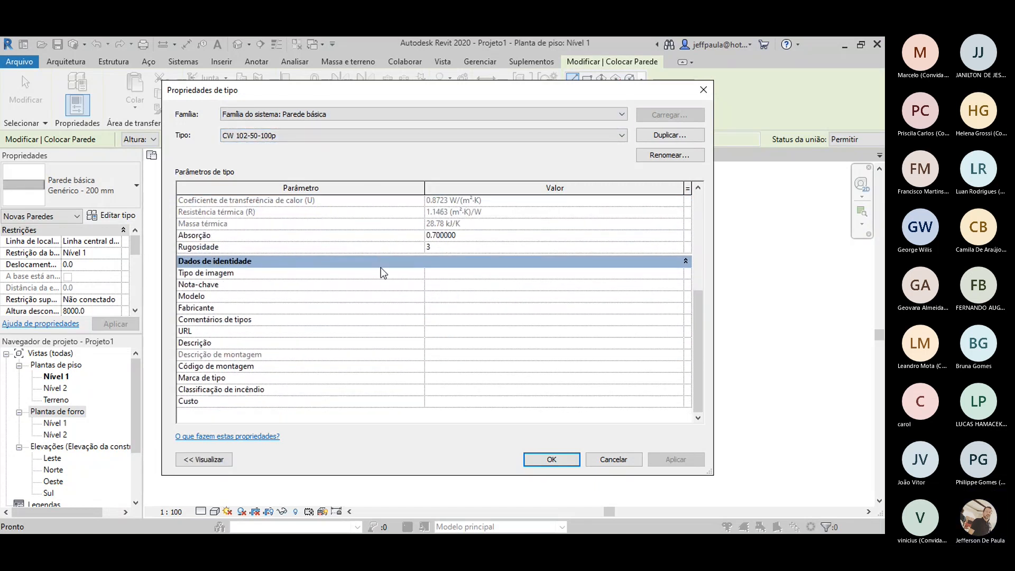
pyautogui.scroll(5, 382, 269)
pyautogui.scroll(3, 379, 267)
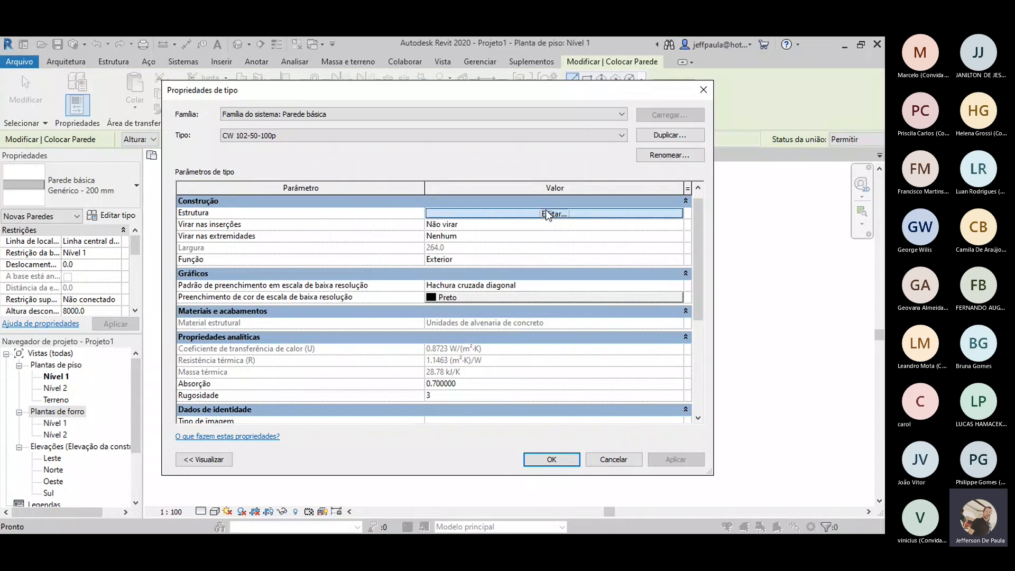
# - Choose the wall type Exterior - Reboco em tijolo no bloco and open its layer structure for editing
pyautogui.click(620, 134)
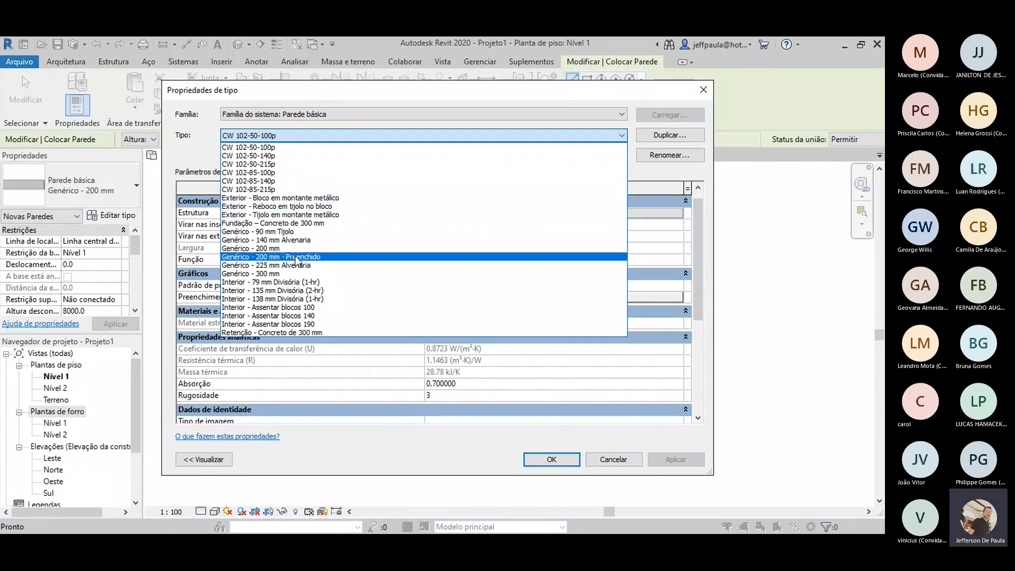
pyautogui.click(276, 206)
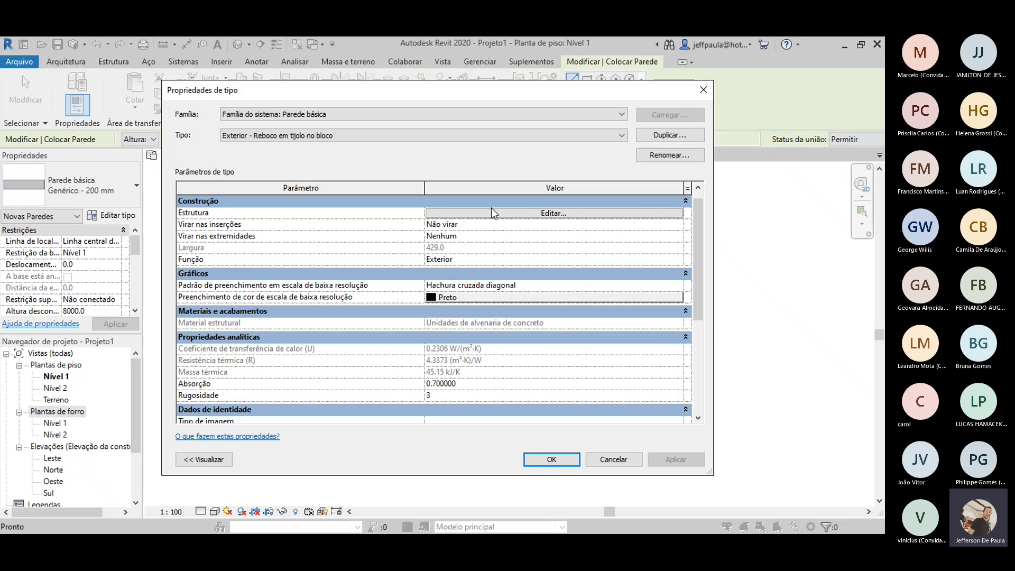
pyautogui.click(550, 214)
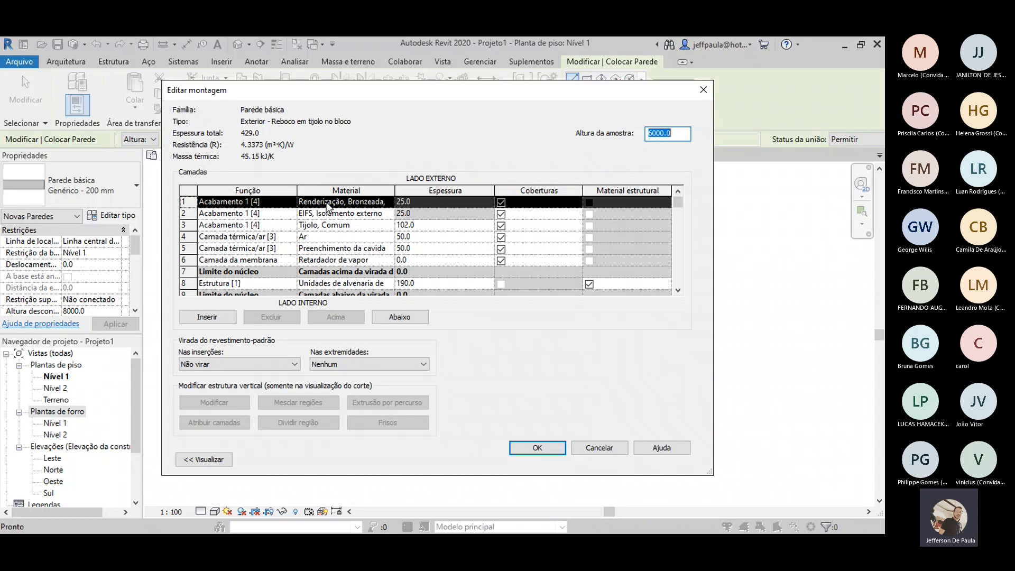
# - Assign the material Tijolo, Comum to the outermost Acabamento 1 [4] layer of the wall assembly
pyautogui.click(344, 203)
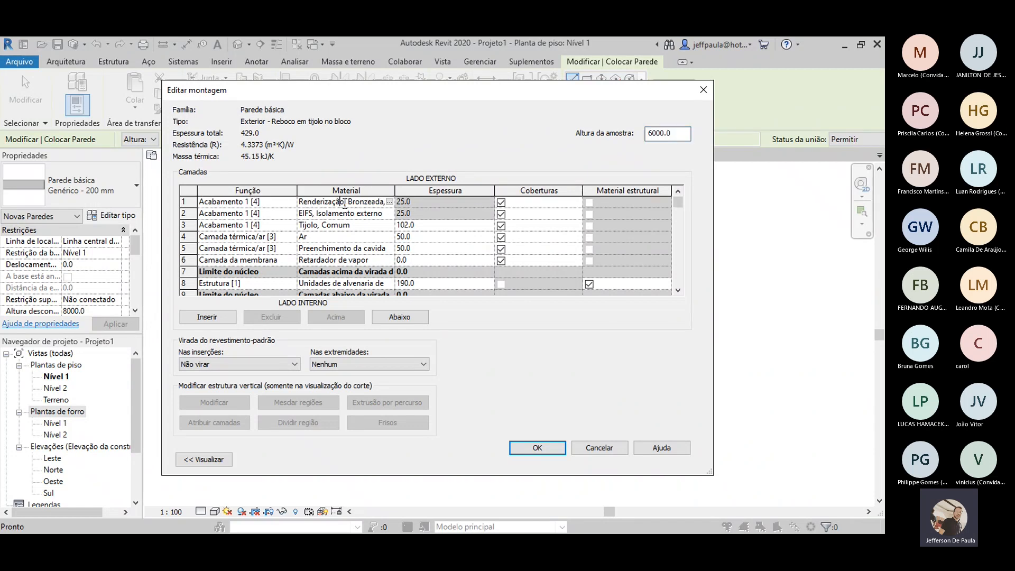
pyautogui.click(390, 202)
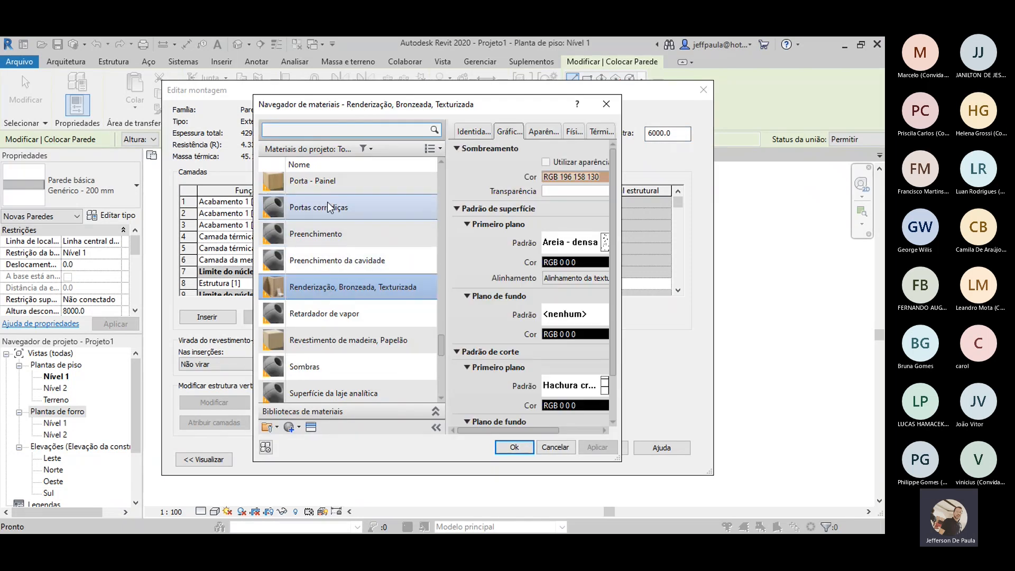
pyautogui.scroll(-5, 341, 317)
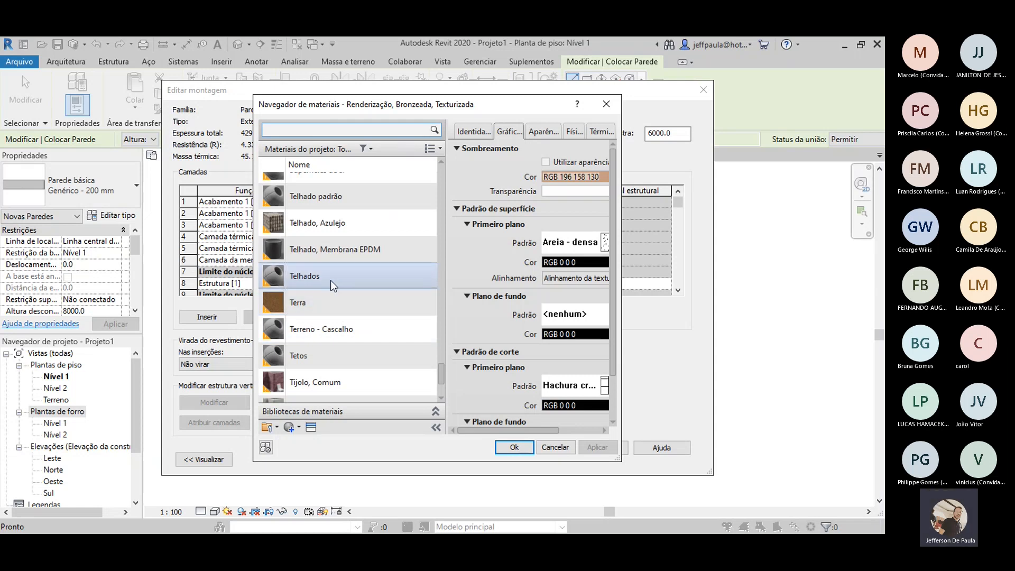
pyautogui.scroll(-3, 317, 275)
pyautogui.click(313, 306)
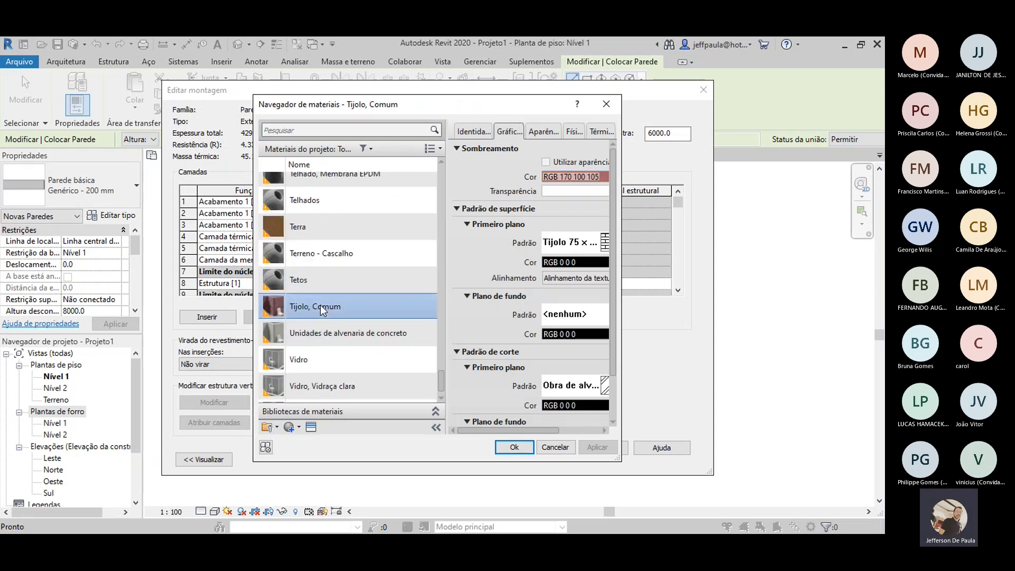
pyautogui.click(513, 447)
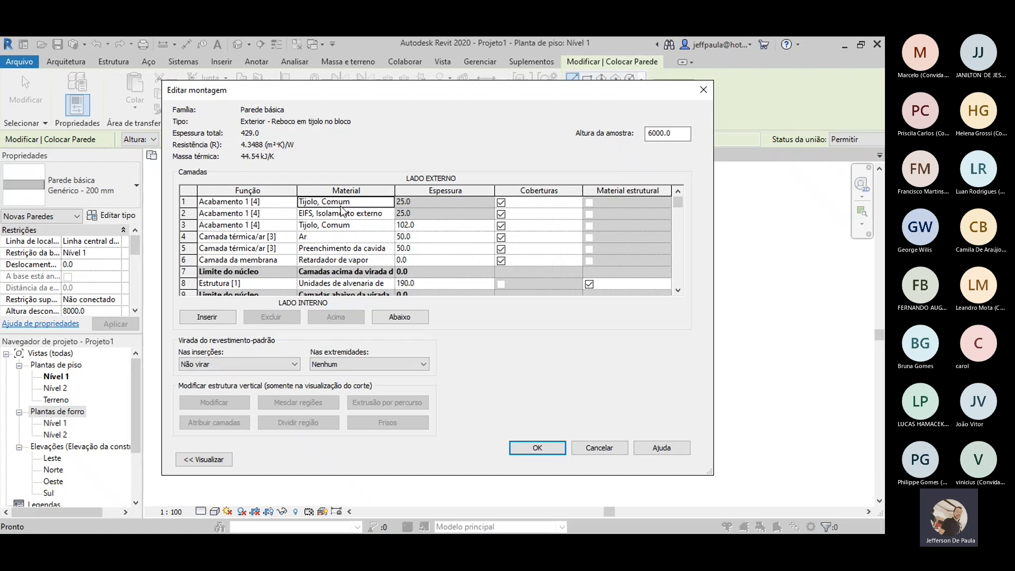
# - Show the wall assembly preview and turn off wrapping for layers 2, 4 and 5
pyautogui.click(203, 458)
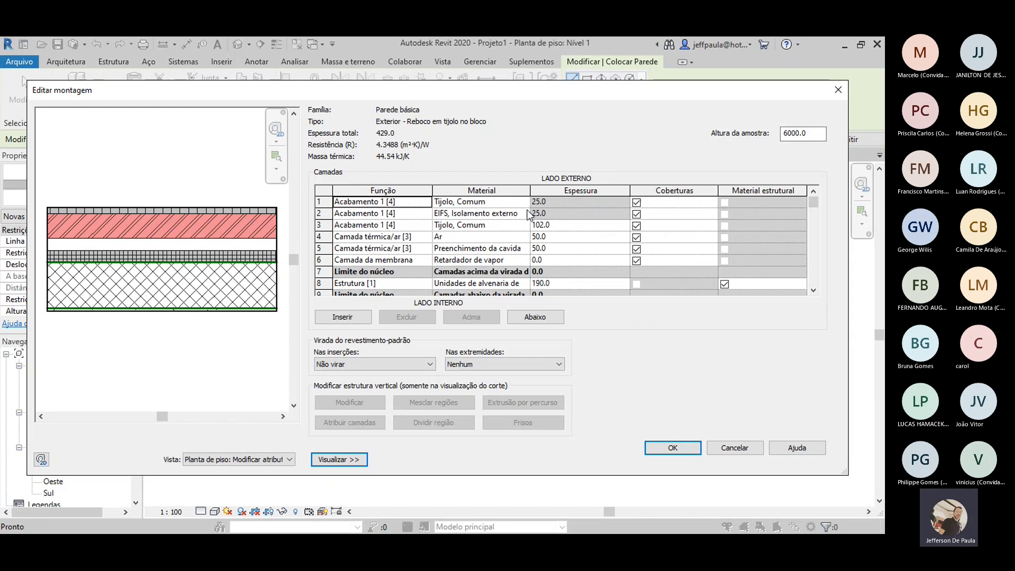
pyautogui.click(636, 214)
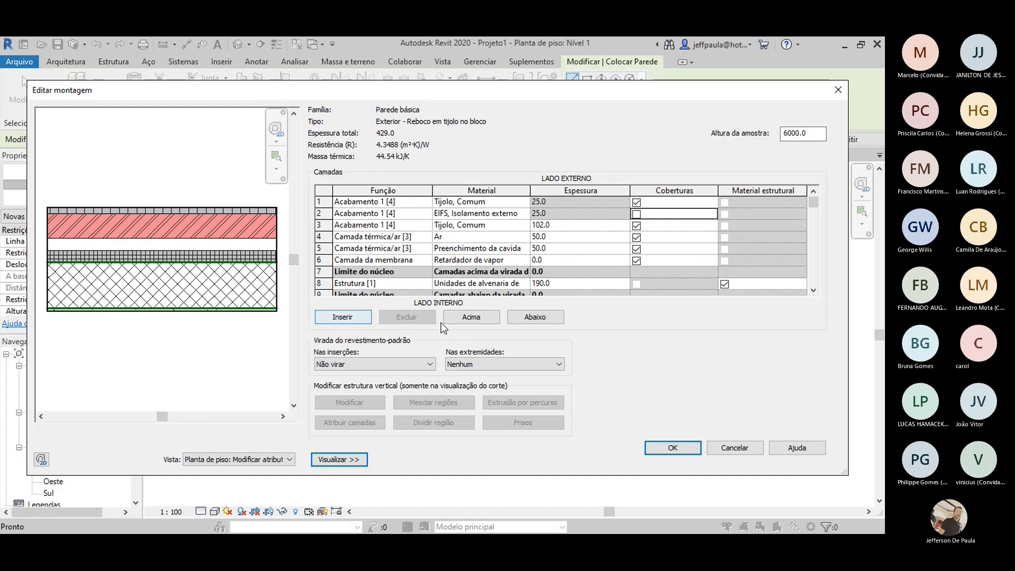
pyautogui.click(636, 237)
pyautogui.click(636, 249)
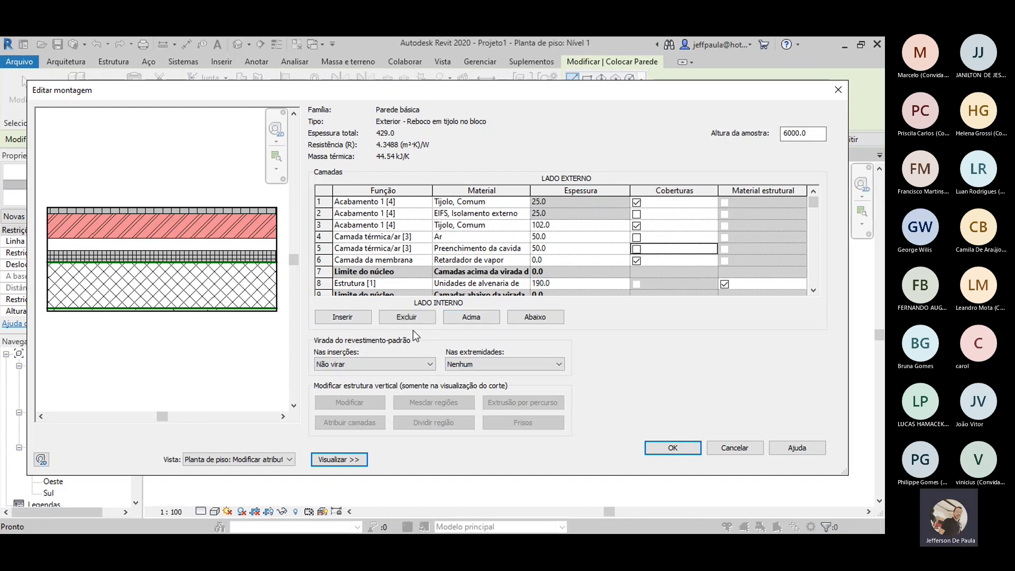
# - Assign the material Unidades de alvenaria de concreto to the interior Acabamento 2 [5] layer
pyautogui.scroll(-1, 416, 271)
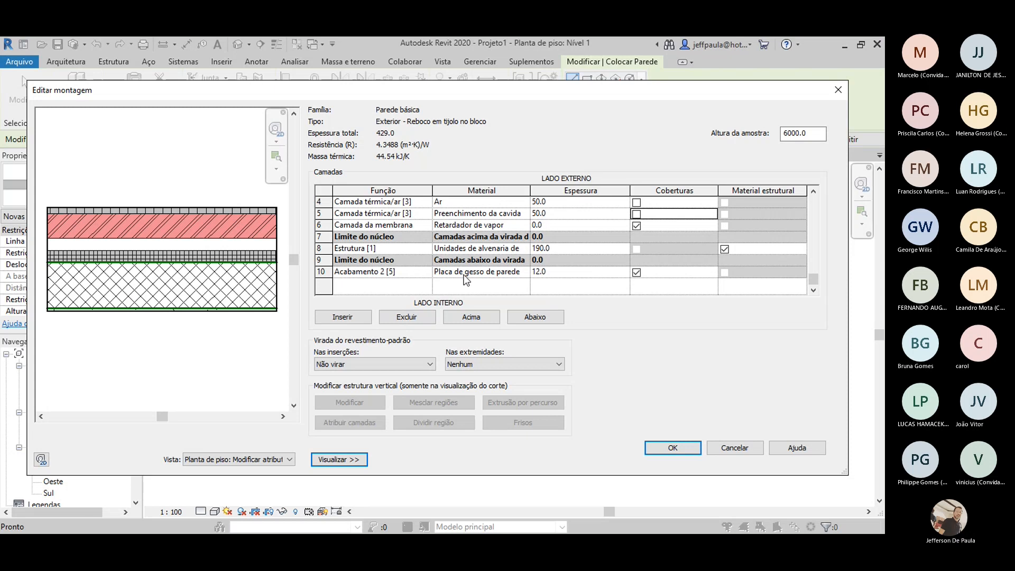
pyautogui.click(503, 272)
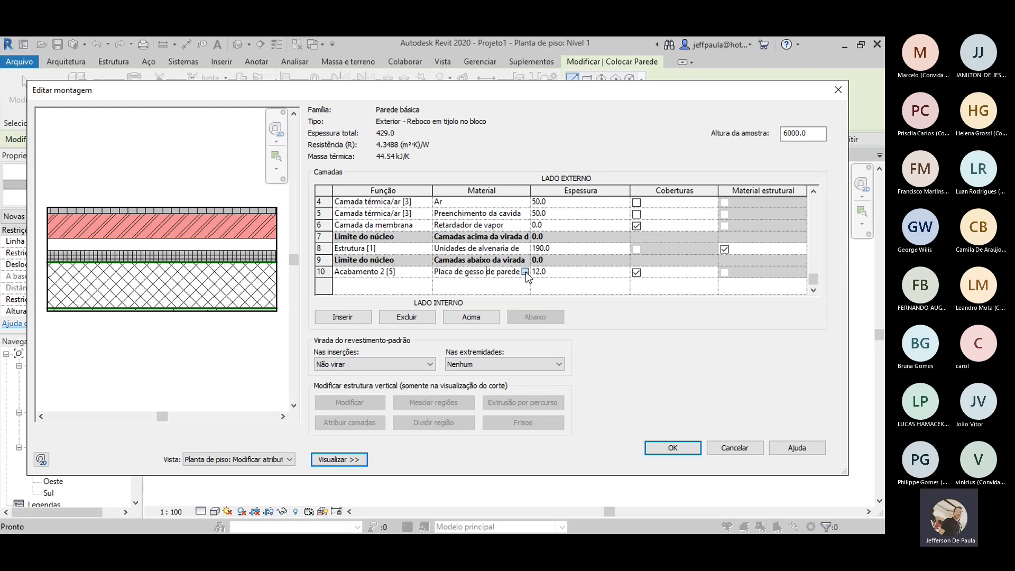
pyautogui.click(524, 271)
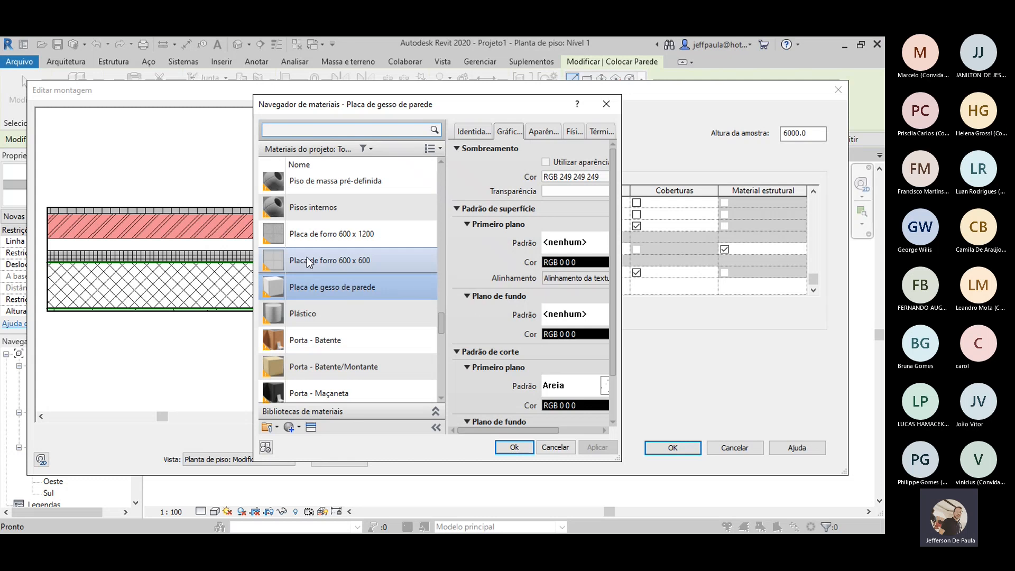
pyautogui.scroll(1, 323, 265)
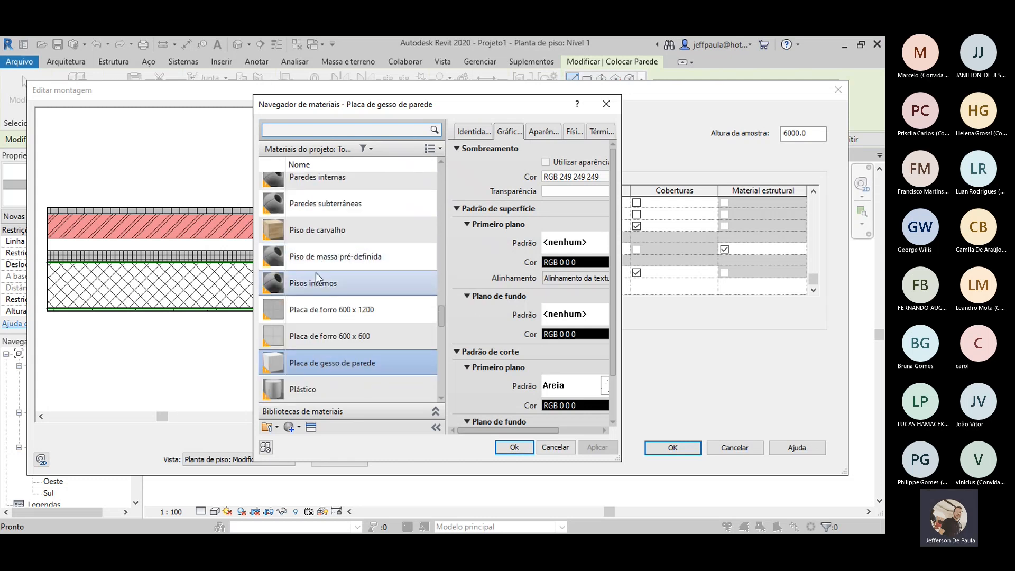
pyautogui.scroll(-6, 316, 297)
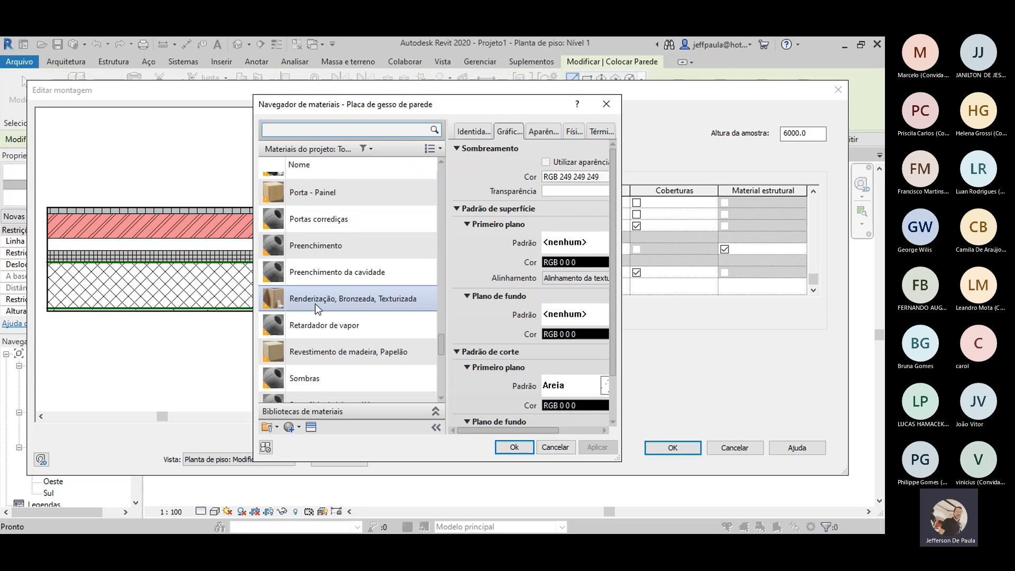
pyautogui.scroll(-3, 316, 311)
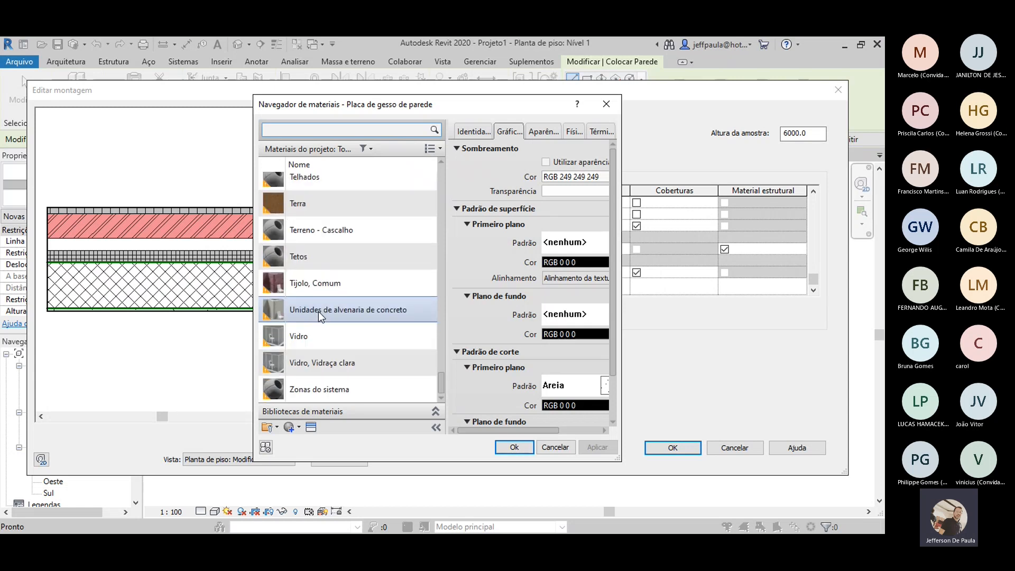
pyautogui.click(340, 309)
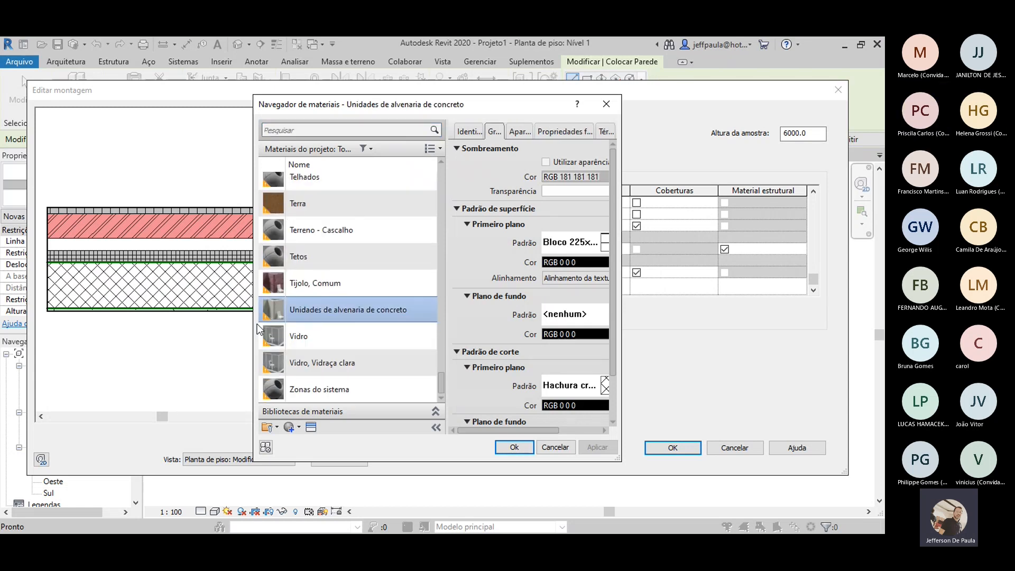
pyautogui.click(514, 446)
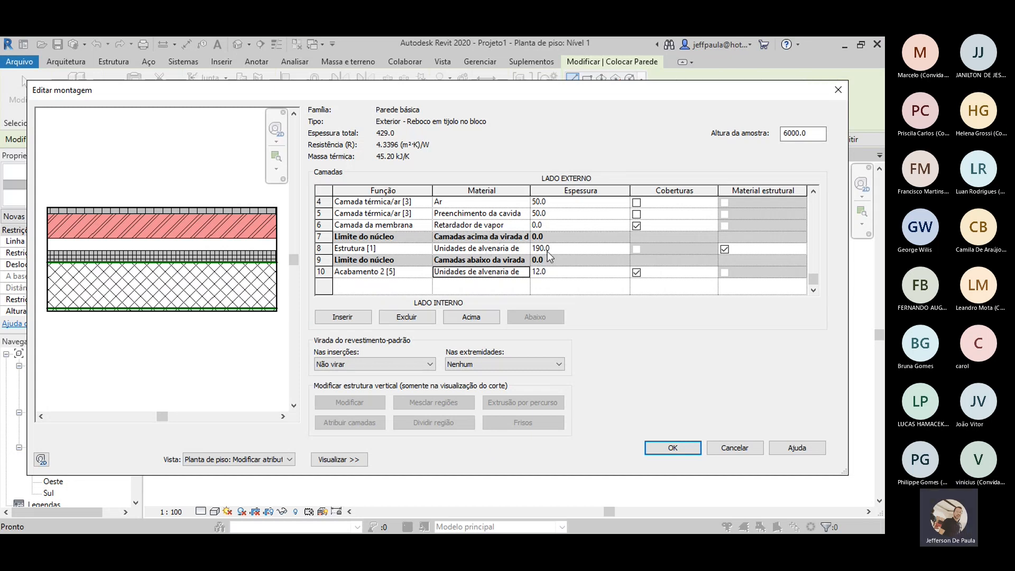
# - Change the material of the 190 mm Estrutura [1] core layer to Tijolo, Comum
pyautogui.click(491, 251)
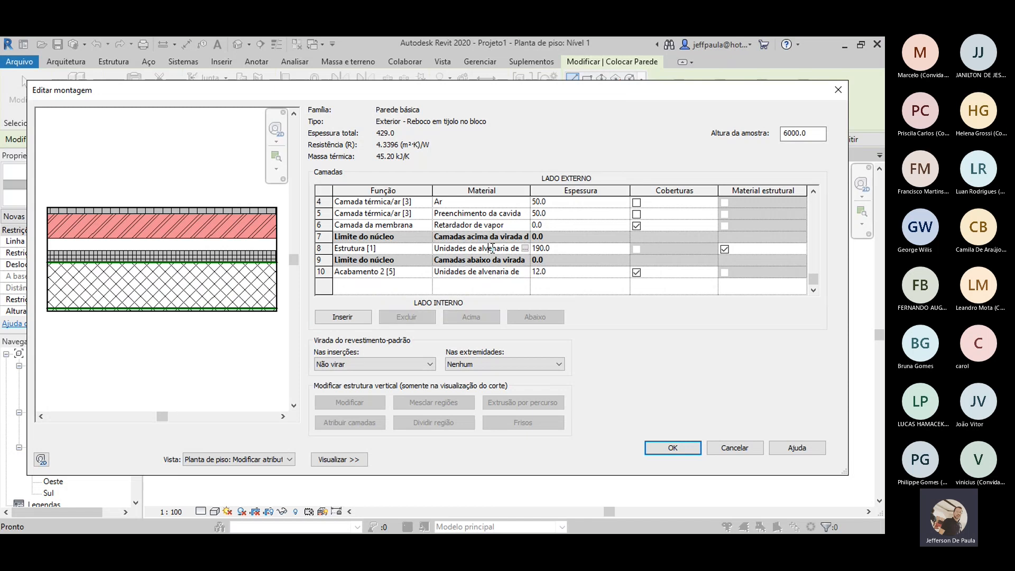
pyautogui.click(525, 248)
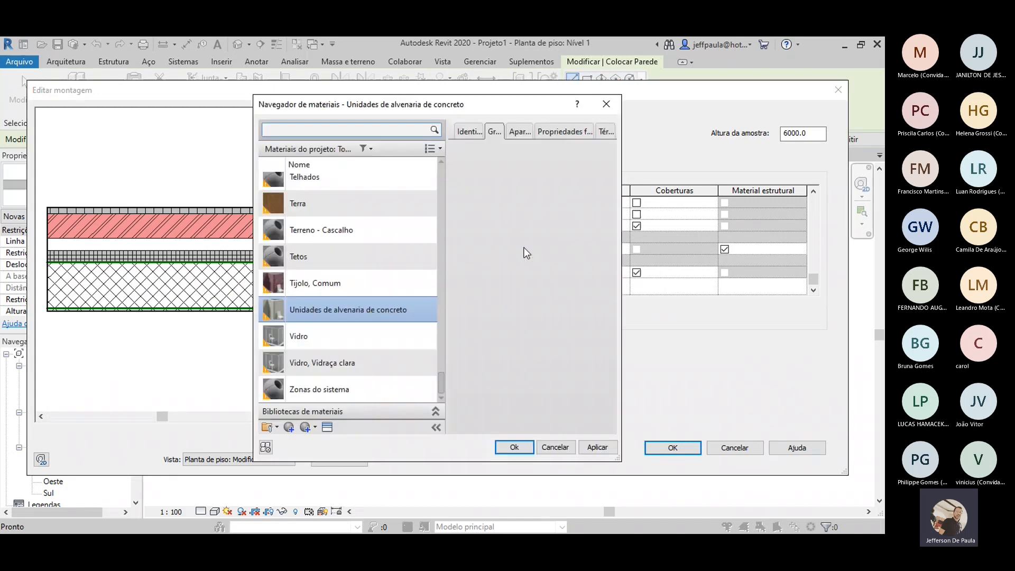
pyautogui.click(316, 280)
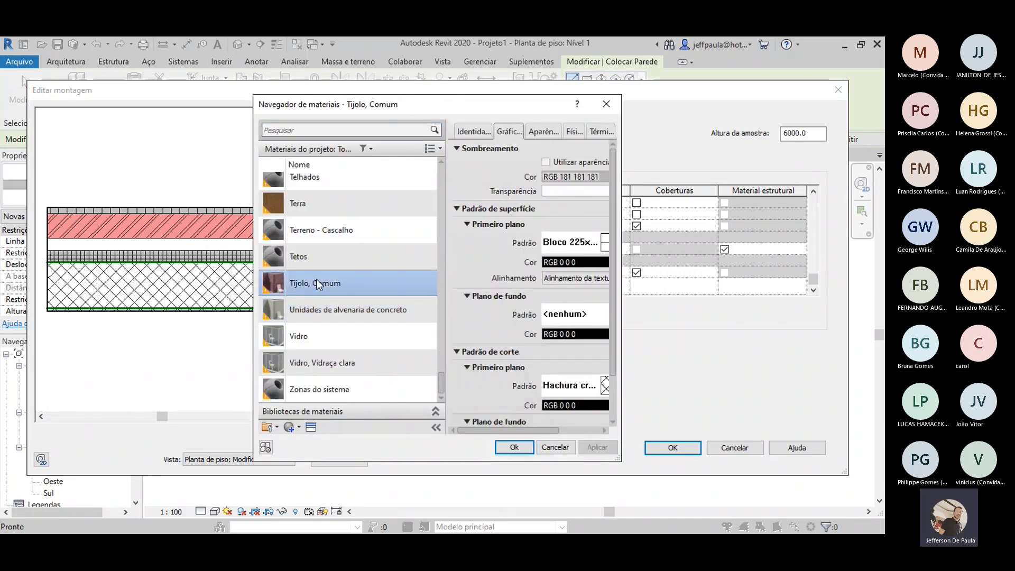
pyautogui.click(513, 448)
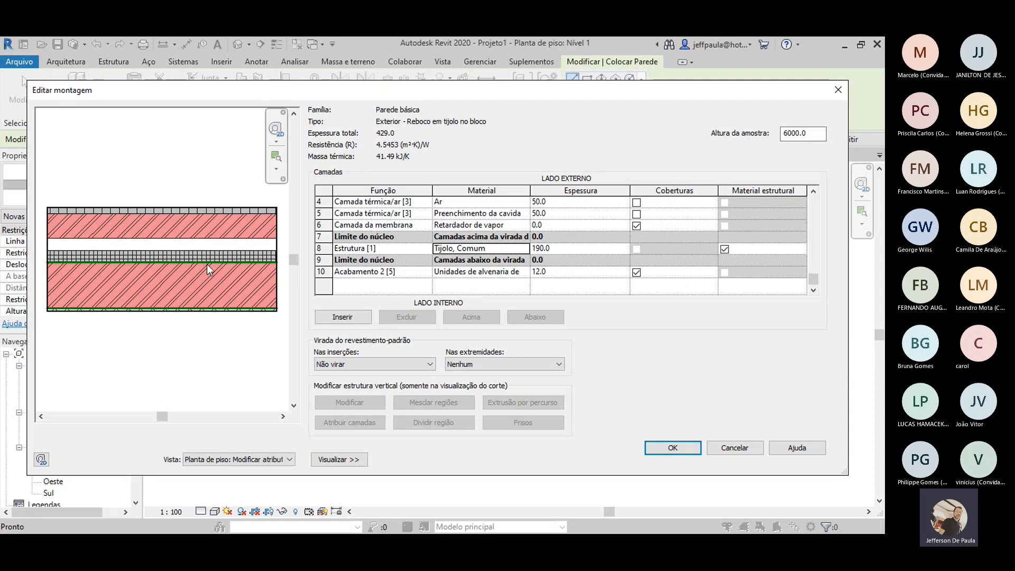
pyautogui.click(276, 143)
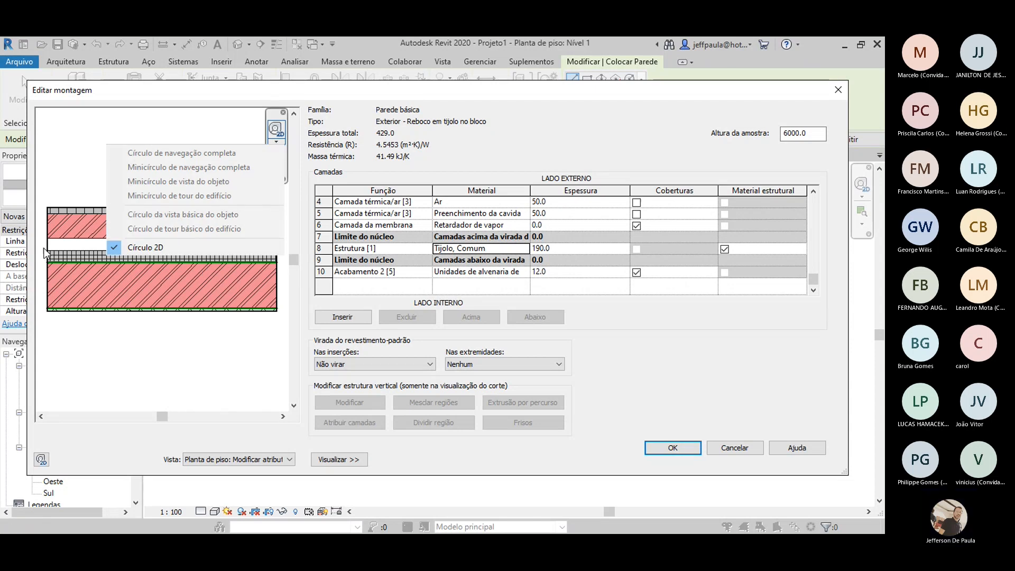
pyautogui.click(113, 287)
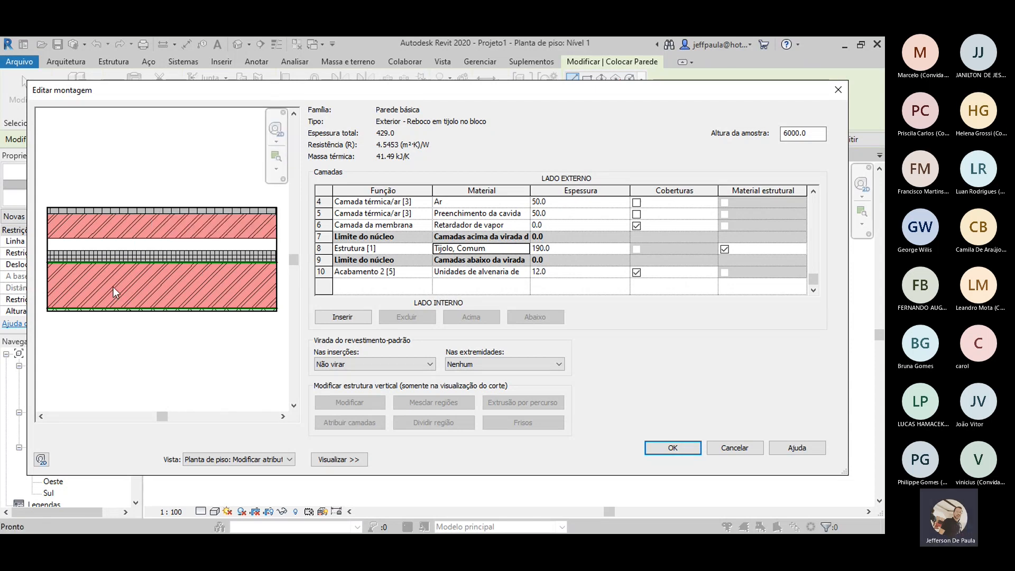
pyautogui.click(277, 168)
pyautogui.click(210, 148)
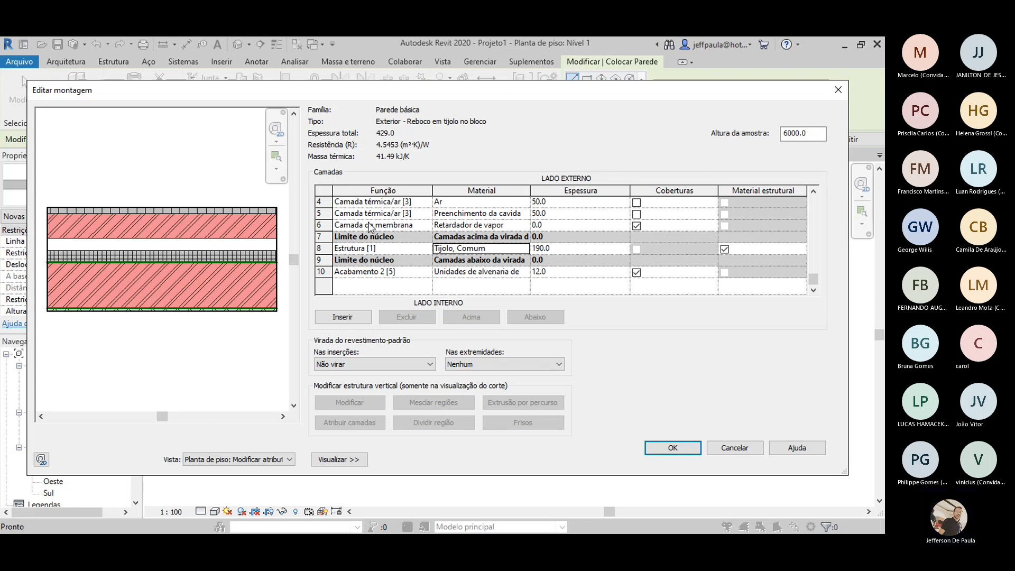
# - Insert a new layer in the wall core above the Tijolo, Comum structure layer
pyautogui.scroll(1, 492, 225)
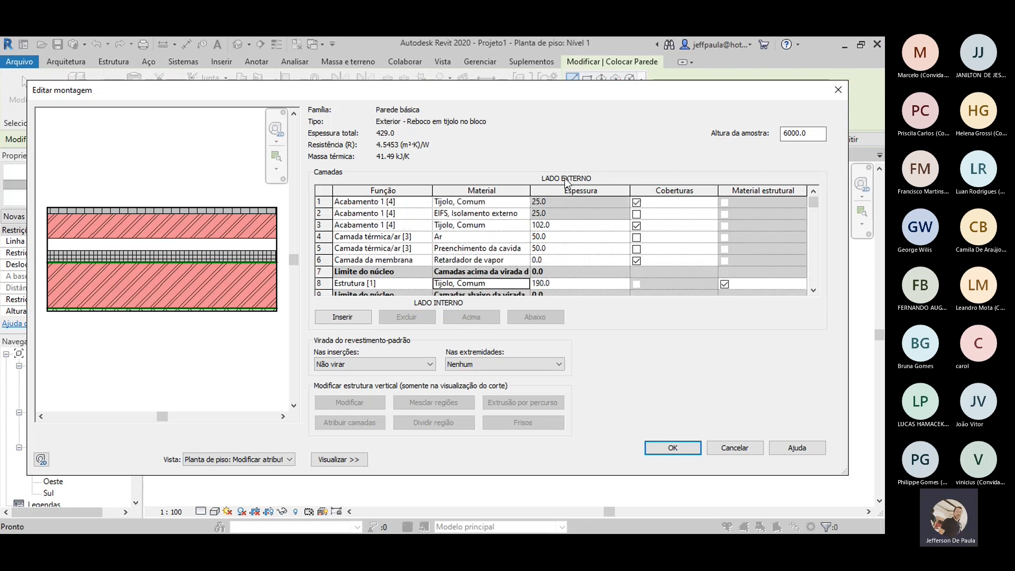
pyautogui.scroll(-1, 568, 233)
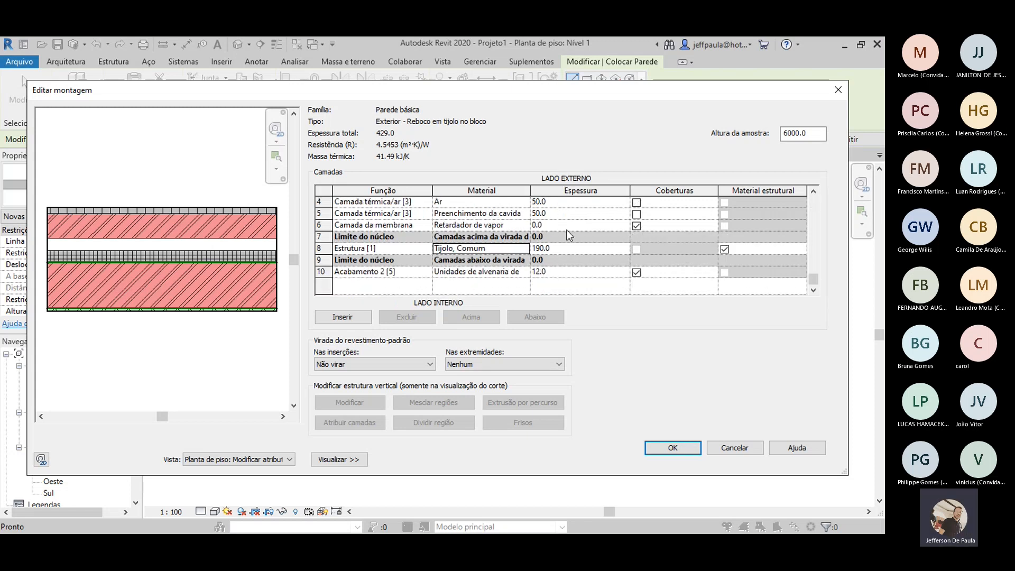
pyautogui.click(347, 316)
pyautogui.scroll(-1, 512, 236)
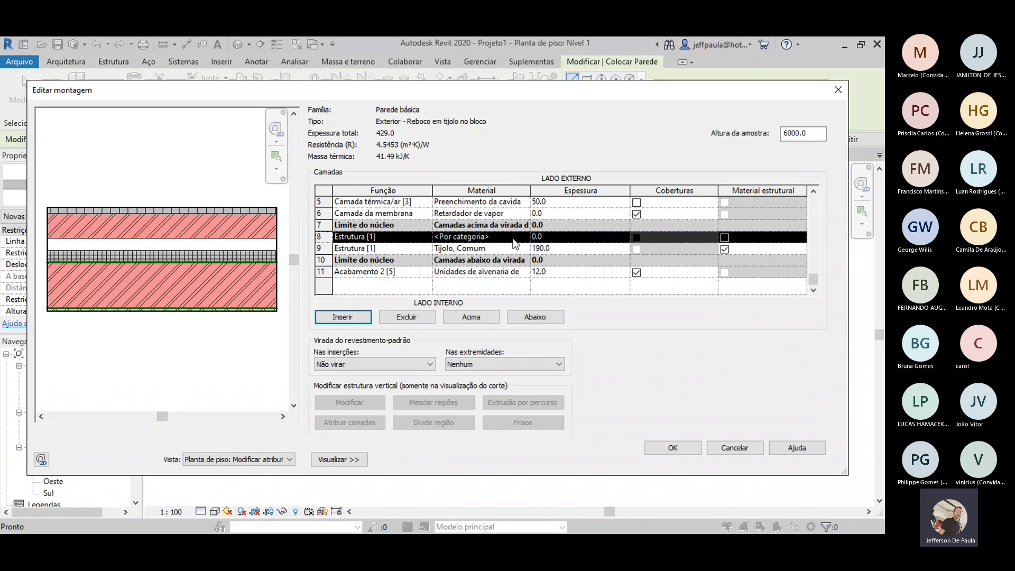
# - Turn off wrapping for exterior finish layer 1 and interior finish layer 11
pyautogui.scroll(4, 516, 259)
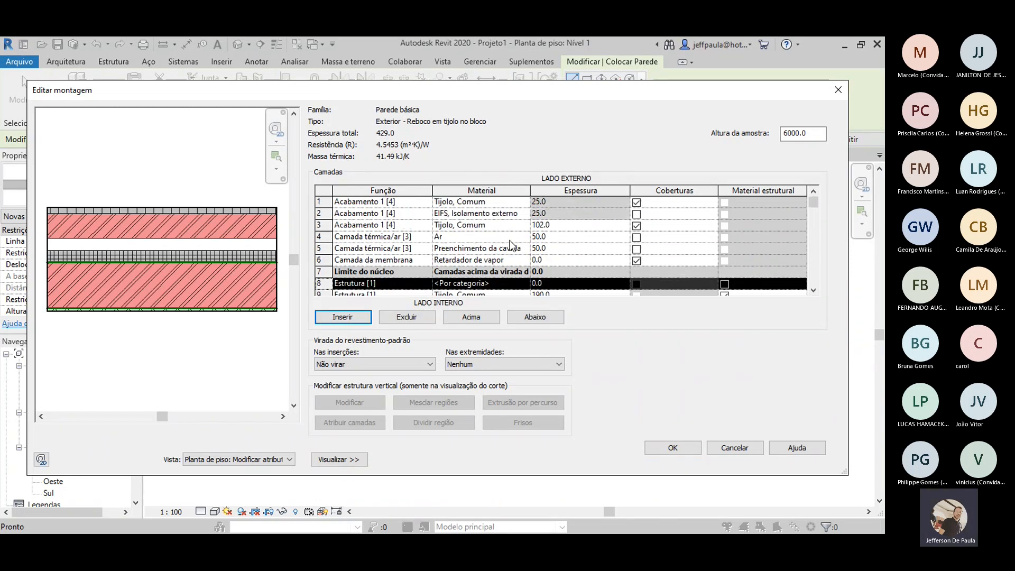
pyautogui.click(636, 203)
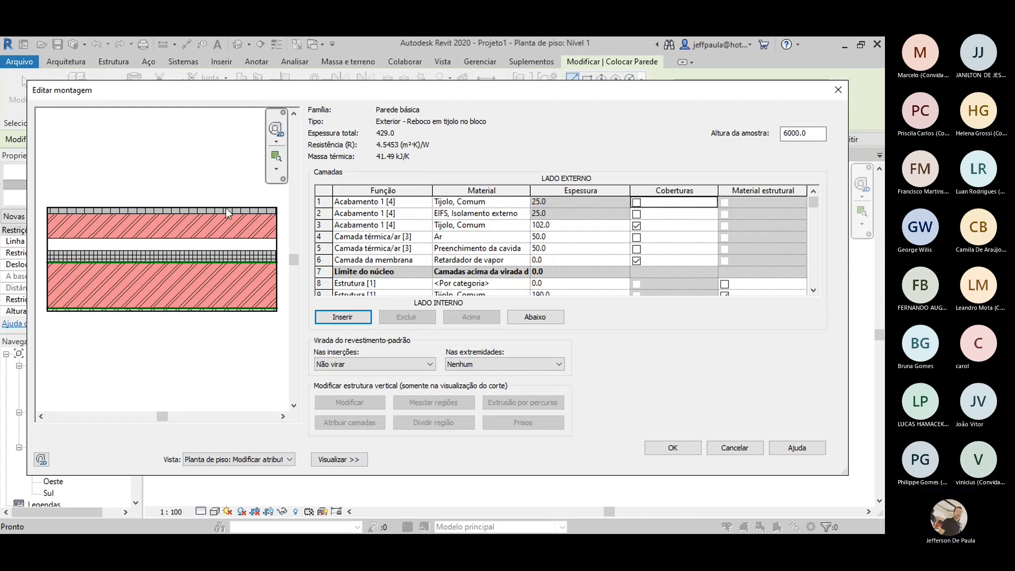
pyautogui.scroll(-2, 583, 255)
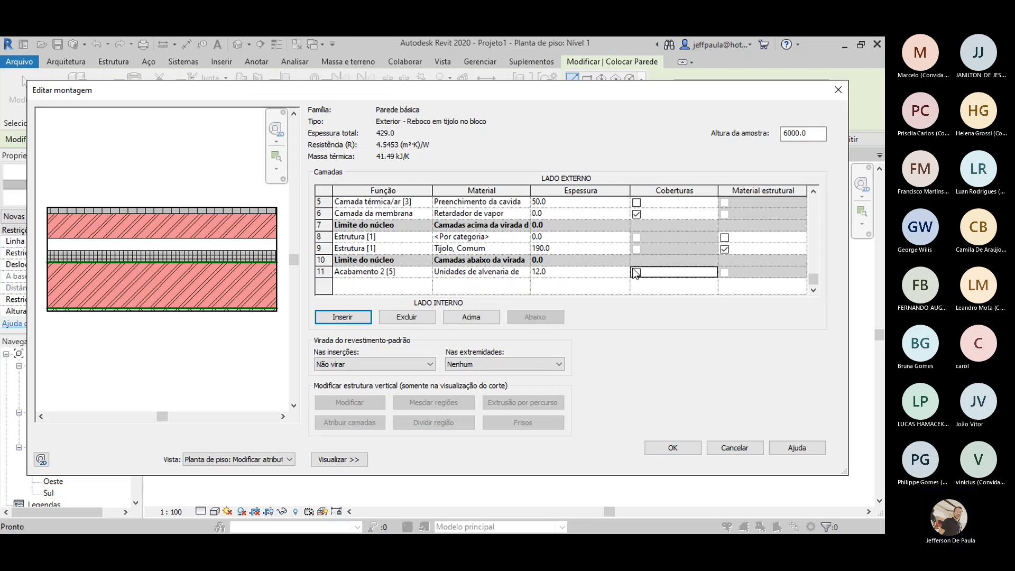
pyautogui.click(636, 272)
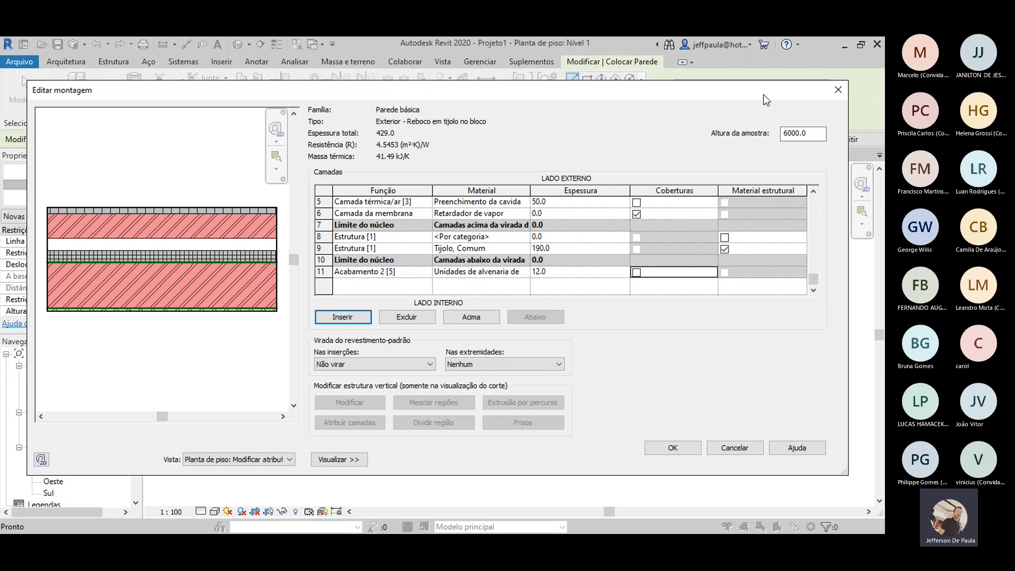
# - Discard the wall assembly edits and leave the type properties without saving, returning to the Nível 1 plan
pyautogui.moveTo(763, 94); pyautogui.dragTo(615, 51)
pyautogui.click(591, 404)
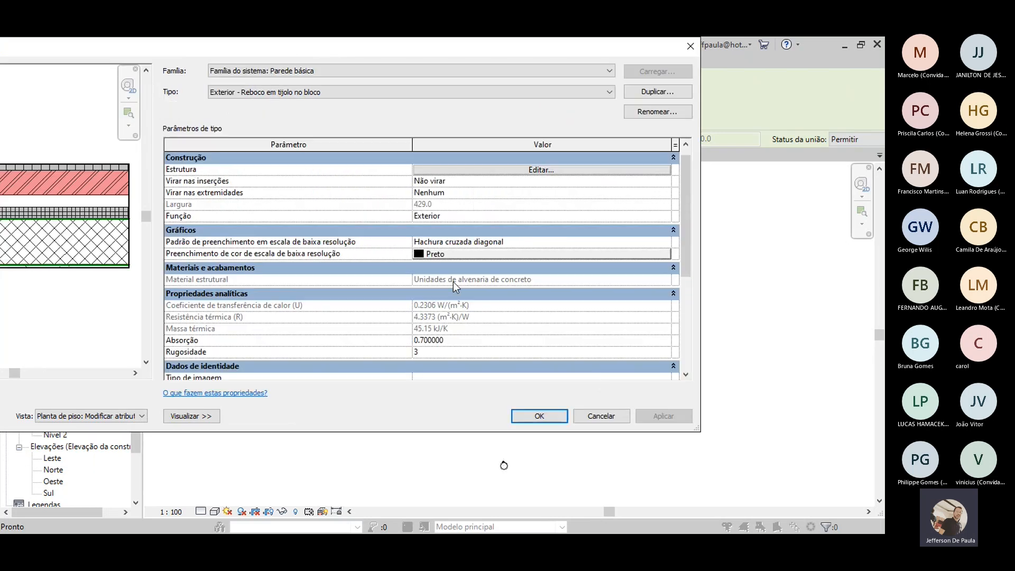
pyautogui.click(605, 416)
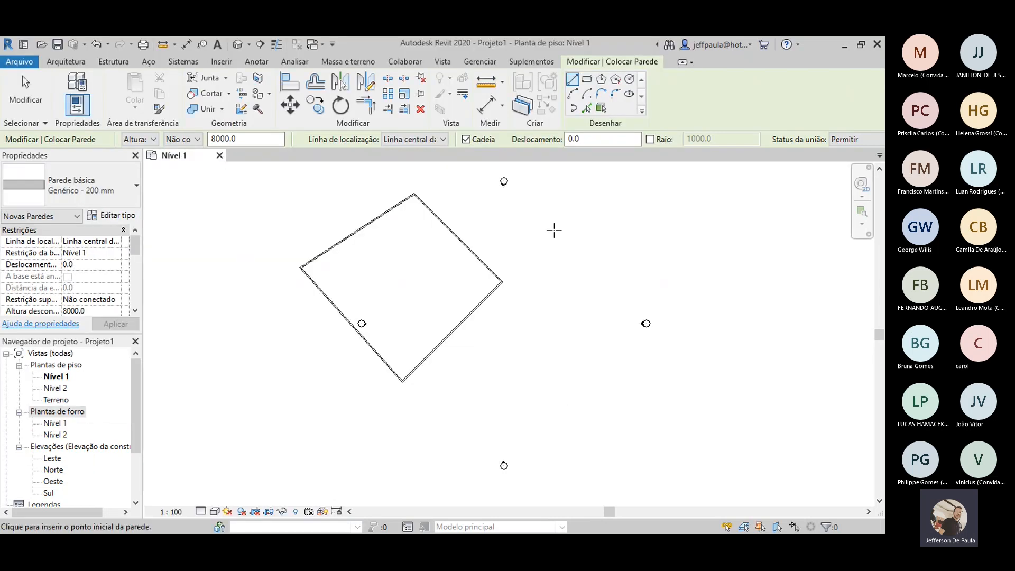